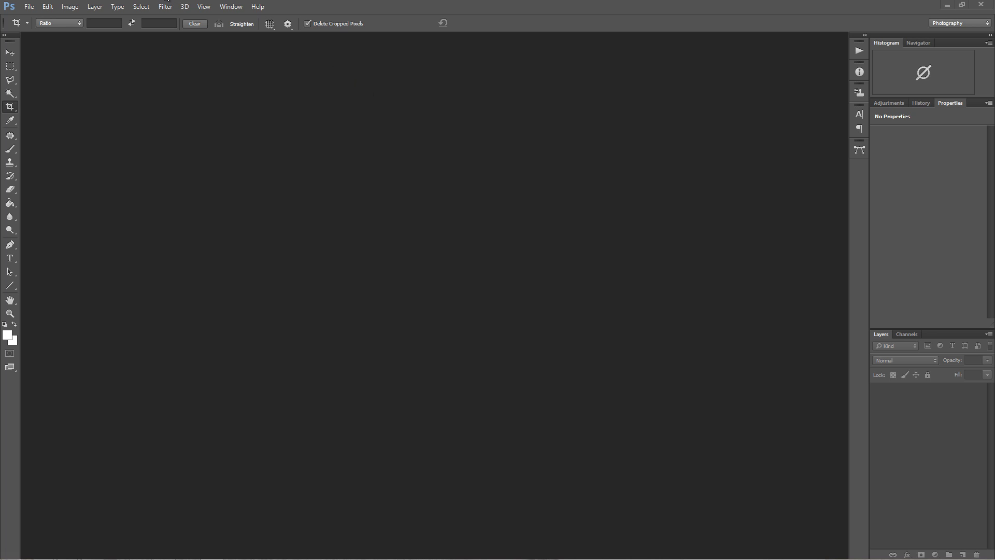
# - Set the Camera Raw preferences to automatically open all supported TIFFs, and accept the settings
pyautogui.click(47, 6)
pyautogui.moveTo(73, 389)
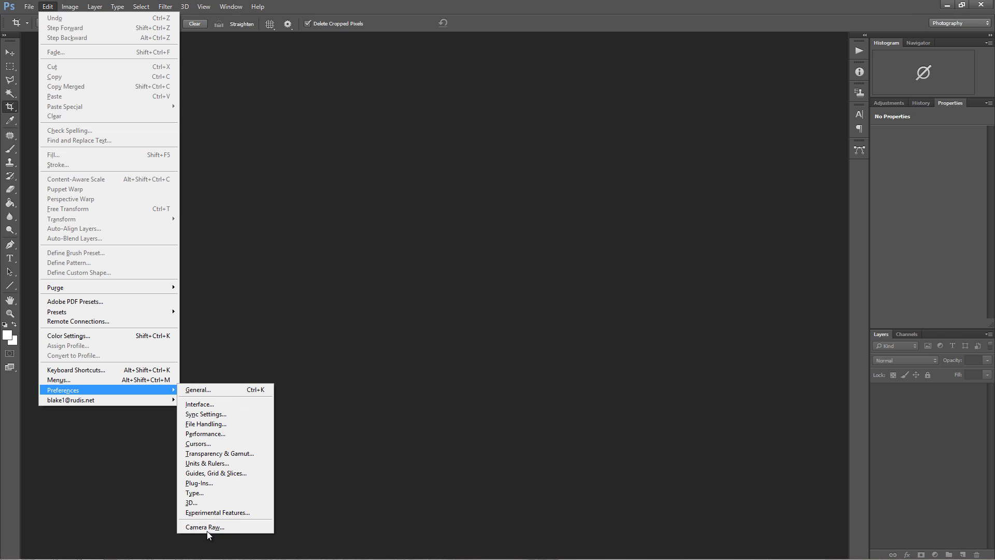
pyautogui.click(232, 527)
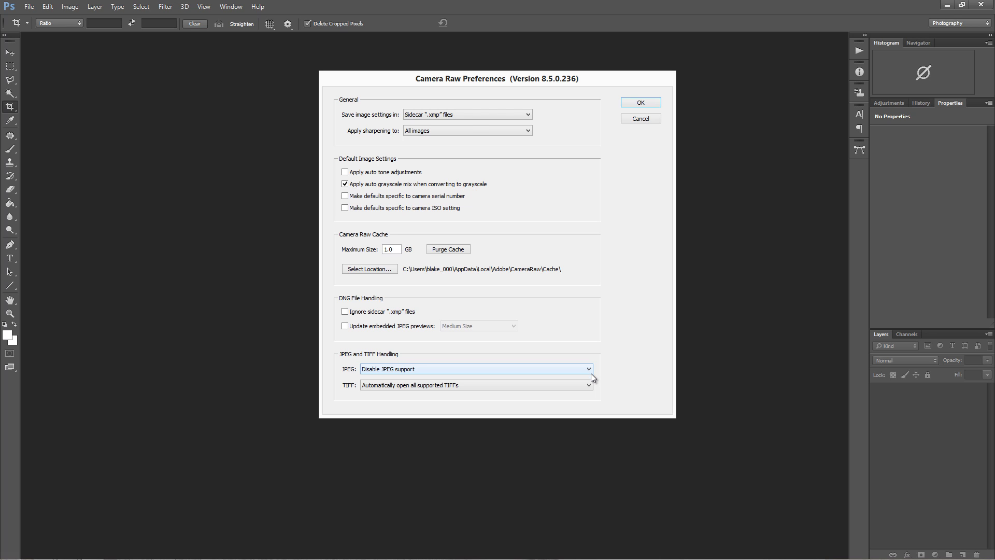
pyautogui.click(578, 384)
pyautogui.click(537, 412)
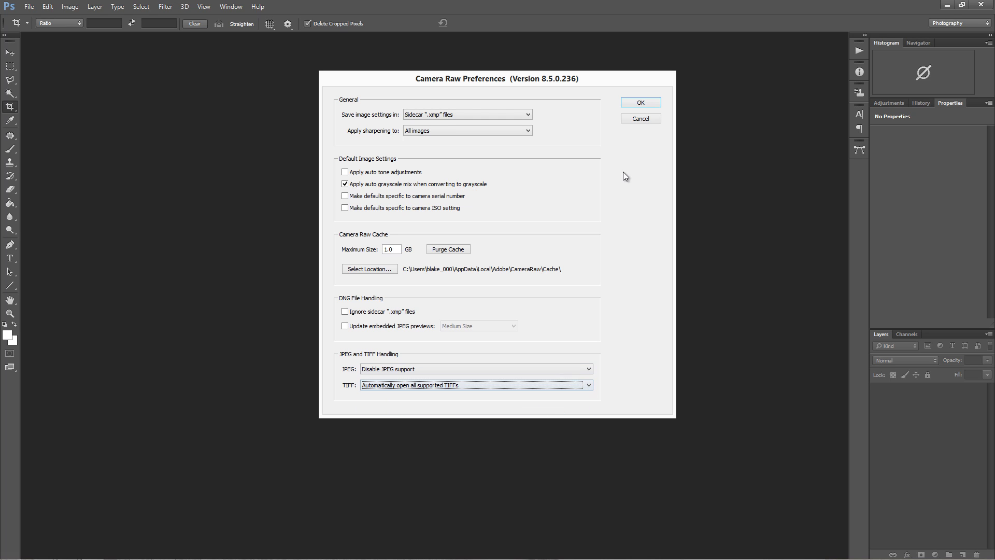
pyautogui.click(643, 102)
# - Switch to Adobe Bridge and open the Video 2 folder on the Desktop
pyautogui.click(30, 6)
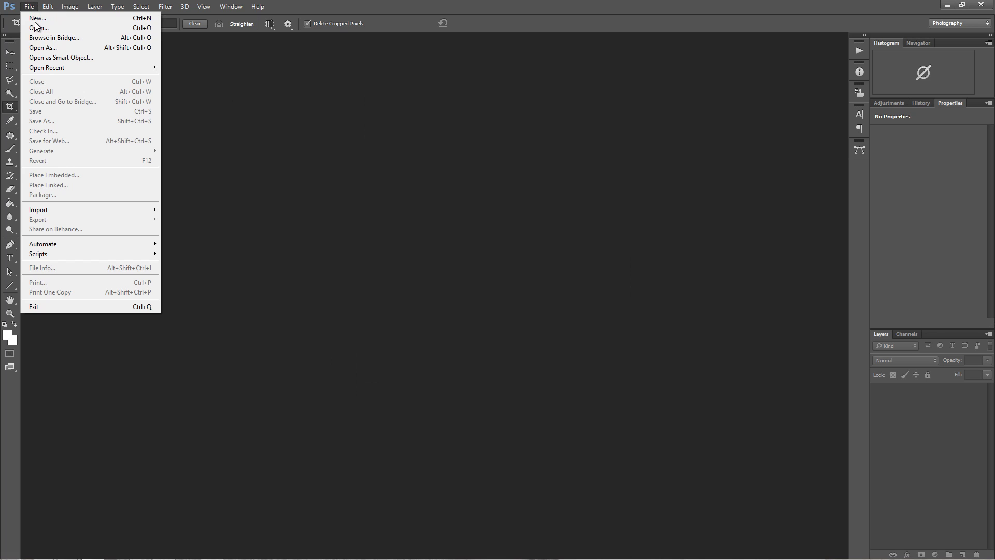
pyautogui.click(36, 38)
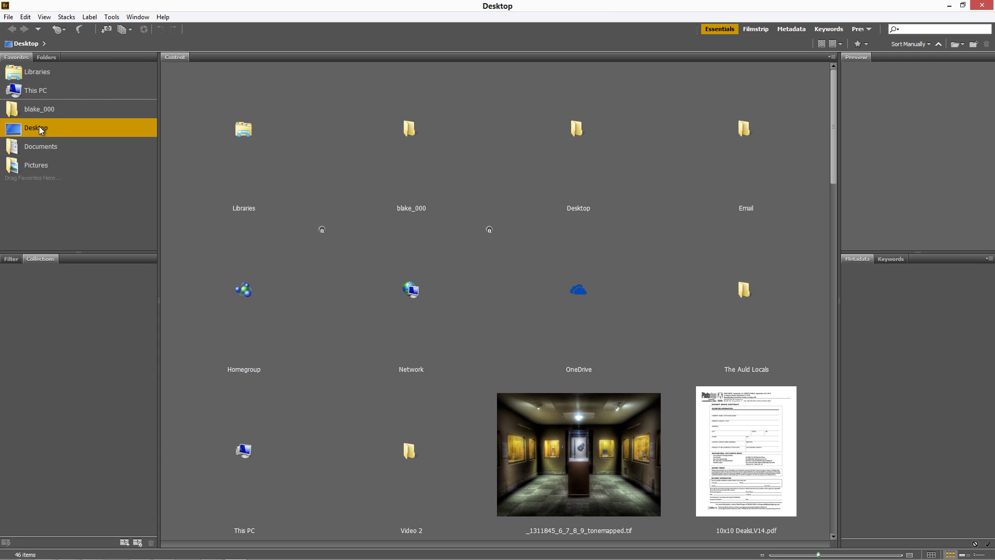
pyautogui.doubleClick(411, 454)
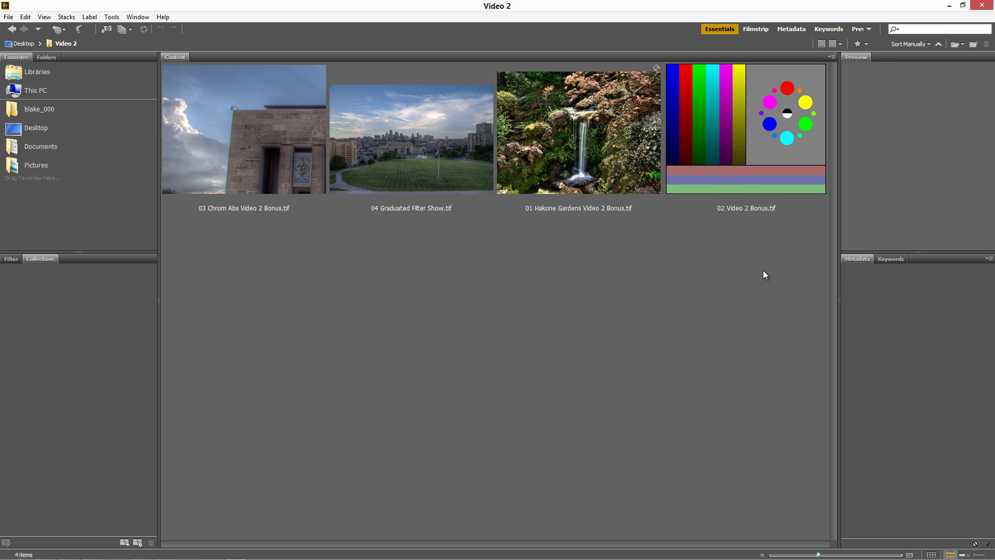
# - Select all four TIFF images in the Video 2 folder and open them in Camera Raw
pyautogui.moveTo(743, 247); pyautogui.dragTo(172, 22)
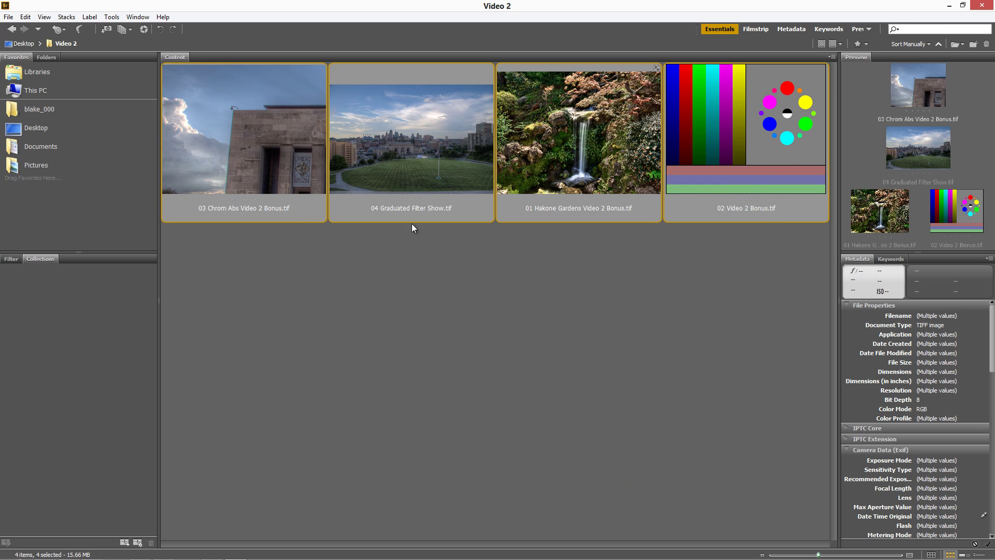
pyautogui.moveTo(792, 346); pyautogui.dragTo(215, 99)
pyautogui.click(332, 362)
pyautogui.moveTo(265, 329); pyautogui.dragTo(757, 96)
pyautogui.rightClick(608, 127)
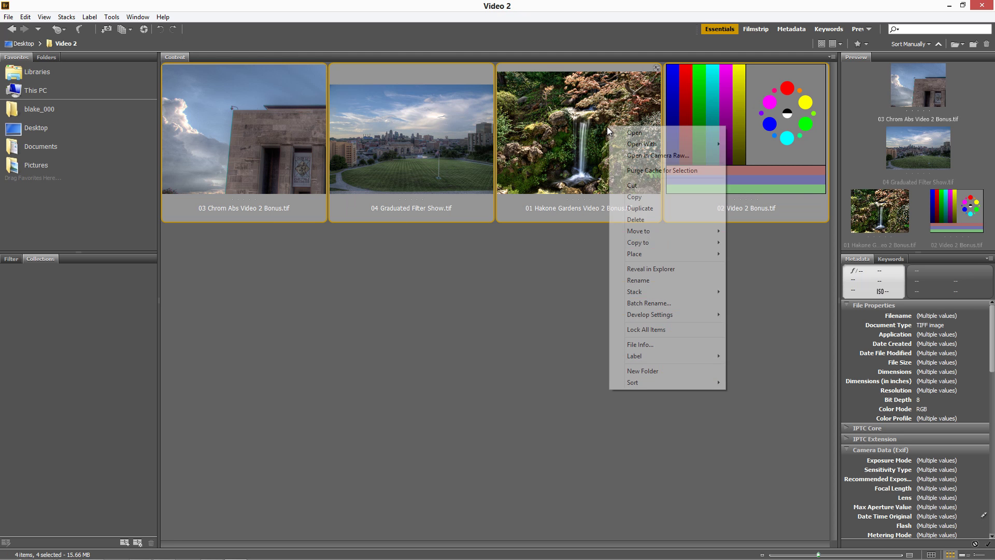
pyautogui.click(650, 155)
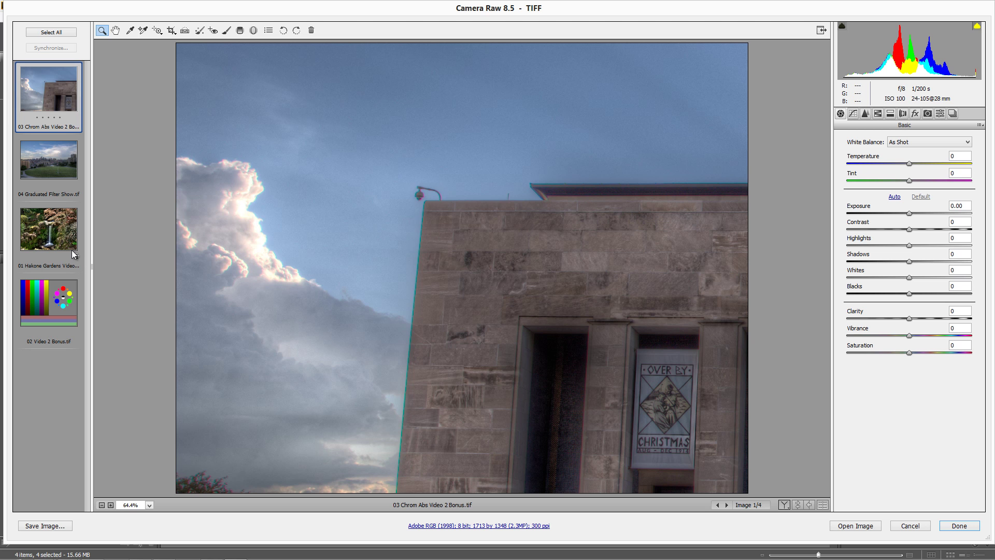
# - Look through the building and skyline images, and display the 01 Hakone Gardens waterfall image for editing
pyautogui.click(43, 159)
pyautogui.click(40, 95)
pyautogui.click(43, 160)
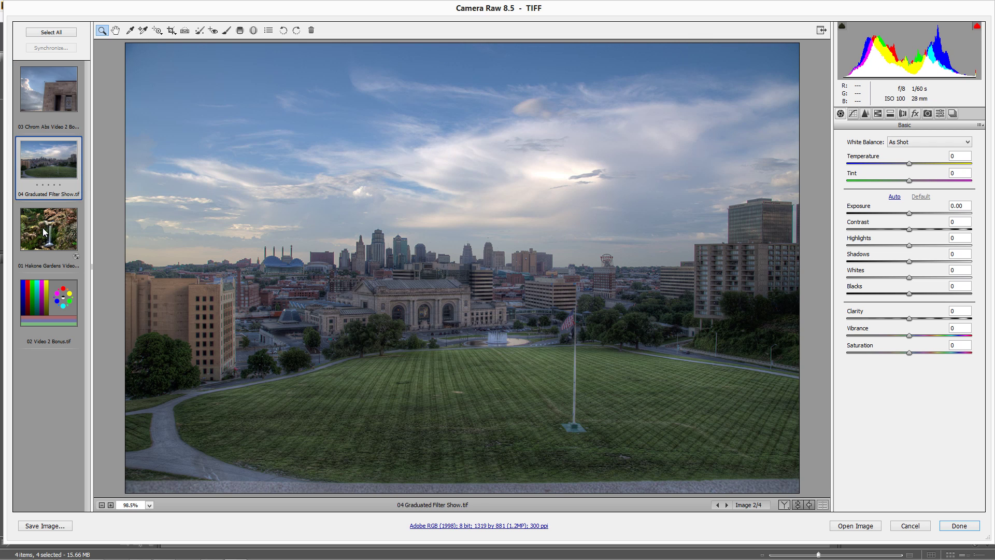
pyautogui.click(58, 223)
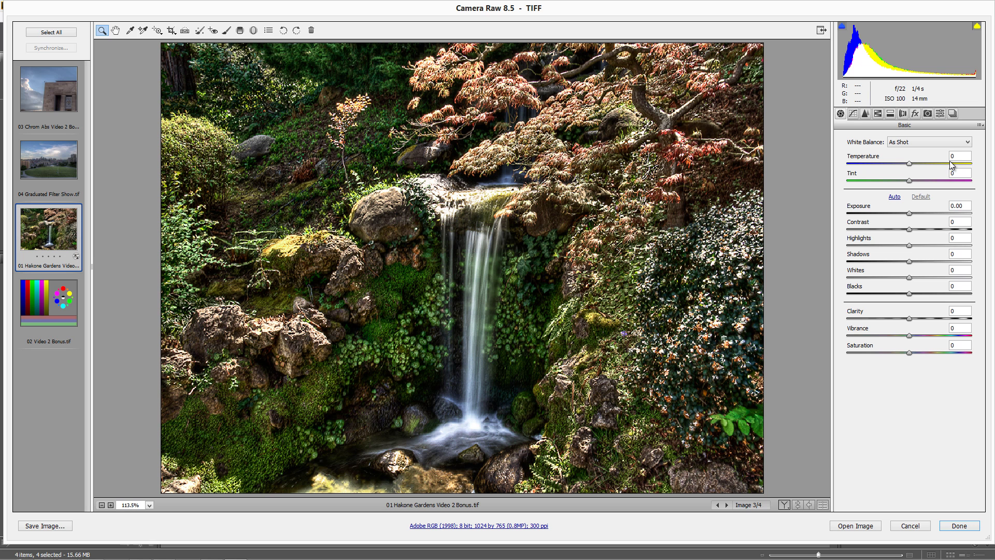
# - Try a slightly warmer Temperature and a greener Tint on the waterfall image, and reset both to 0
pyautogui.moveTo(916, 166)
pyautogui.mouseDown()
pyautogui.moveTo(926, 164)
pyautogui.moveTo(892, 164)
pyautogui.moveTo(912, 168)
pyautogui.mouseUp()
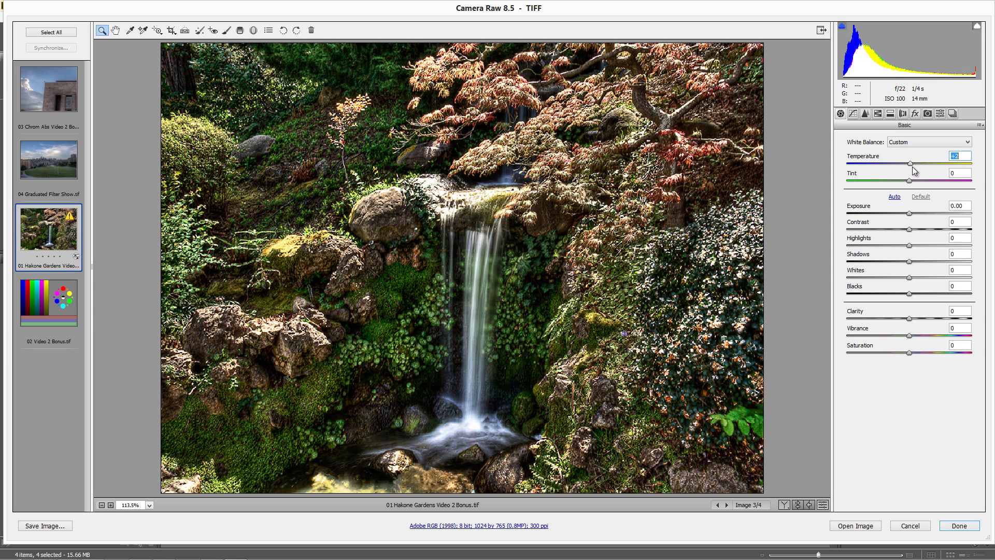
pyautogui.write('0')
pyautogui.moveTo(909, 181); pyautogui.dragTo(883, 190)
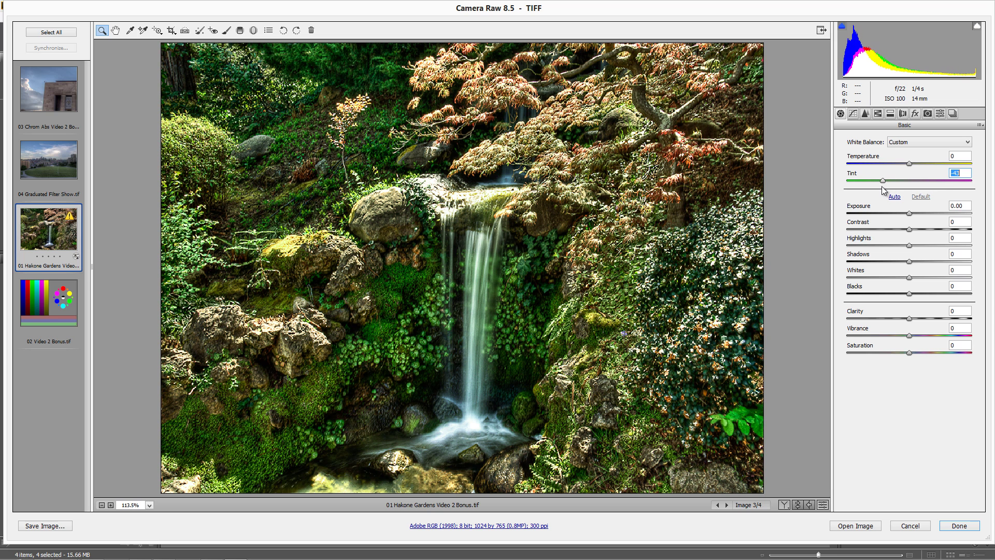
pyautogui.moveTo(884, 191); pyautogui.dragTo(909, 190)
pyautogui.write('0')
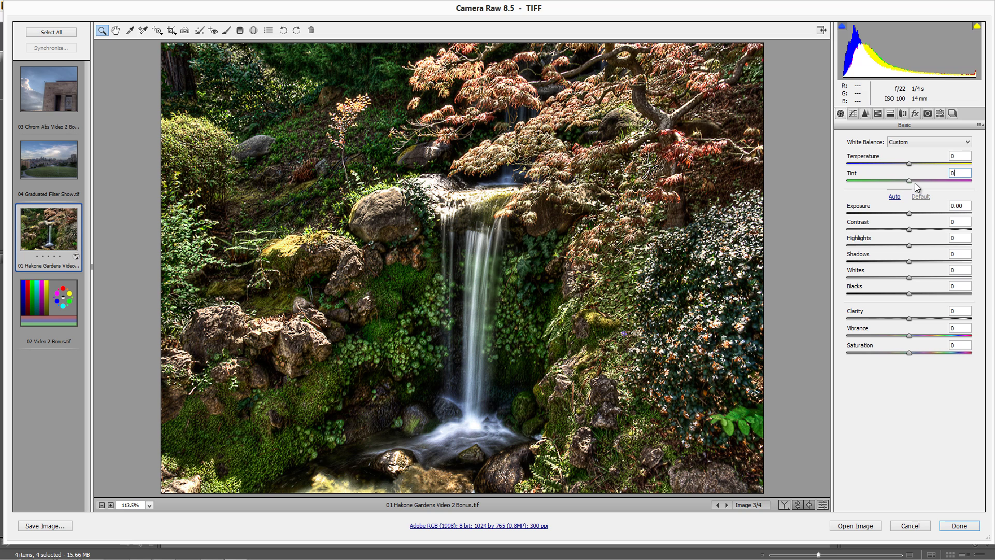
# - Set the waterfall image's Tint to +10 and Temperature to -5, and compare it with and without the adjustments
pyautogui.moveTo(908, 184); pyautogui.dragTo(903, 164)
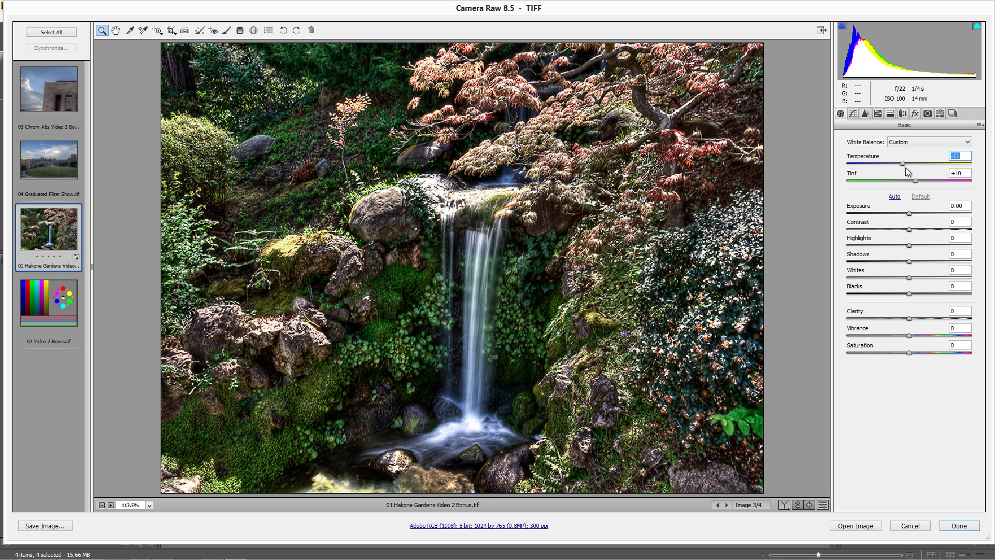
pyautogui.moveTo(904, 164)
pyautogui.mouseDown()
pyautogui.moveTo(927, 158)
pyautogui.moveTo(908, 157)
pyautogui.mouseUp()
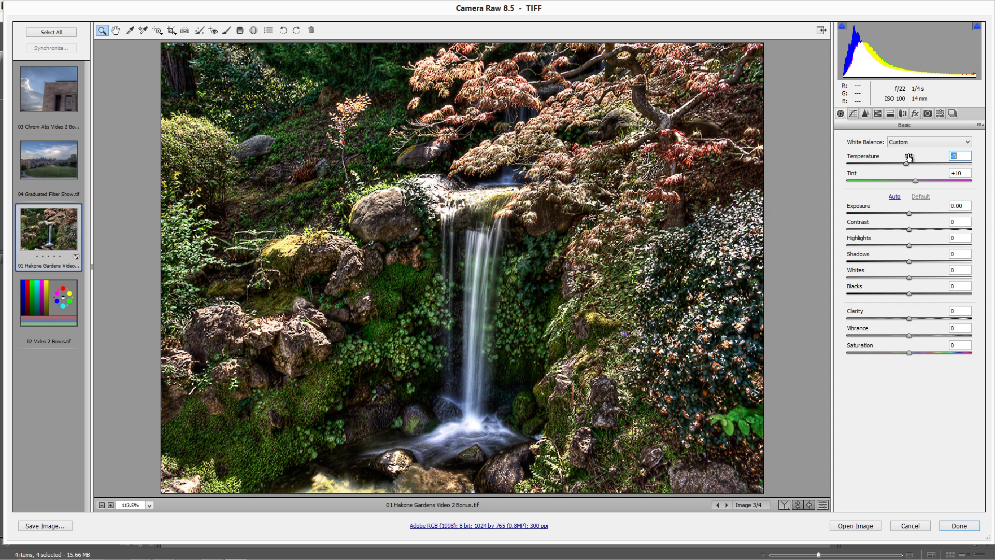
pyautogui.click(824, 505)
pyautogui.click(823, 505)
pyautogui.click(824, 504)
pyautogui.click(825, 504)
# - Try Vibrance at +100 on the waterfall image, and lower it to -2
pyautogui.moveTo(909, 334); pyautogui.dragTo(983, 342)
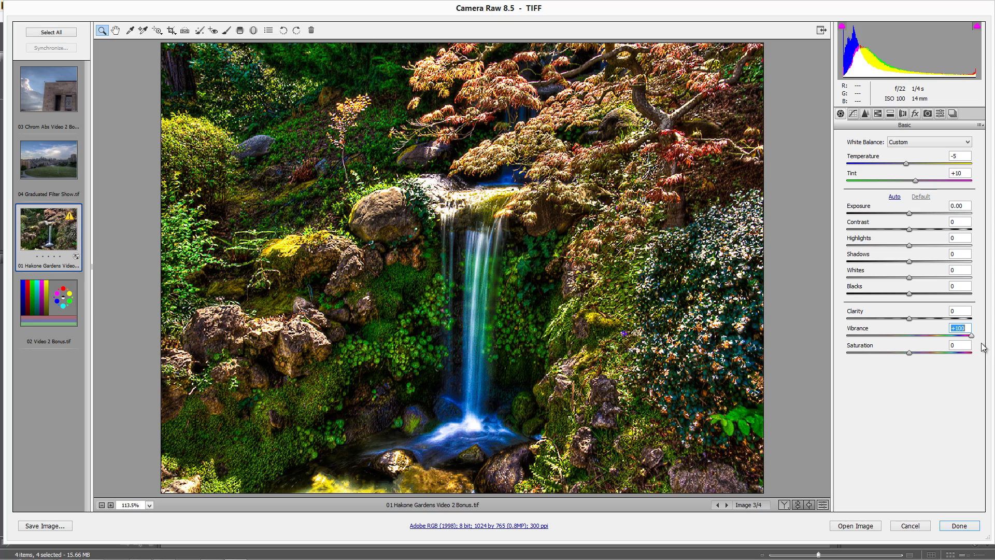
pyautogui.moveTo(965, 343); pyautogui.dragTo(910, 343)
pyautogui.press('Down')
pyautogui.press('Down')
# - Try Saturation at +100 on the waterfall image, and return both Saturation and Vibrance to 0
pyautogui.press('Tab')
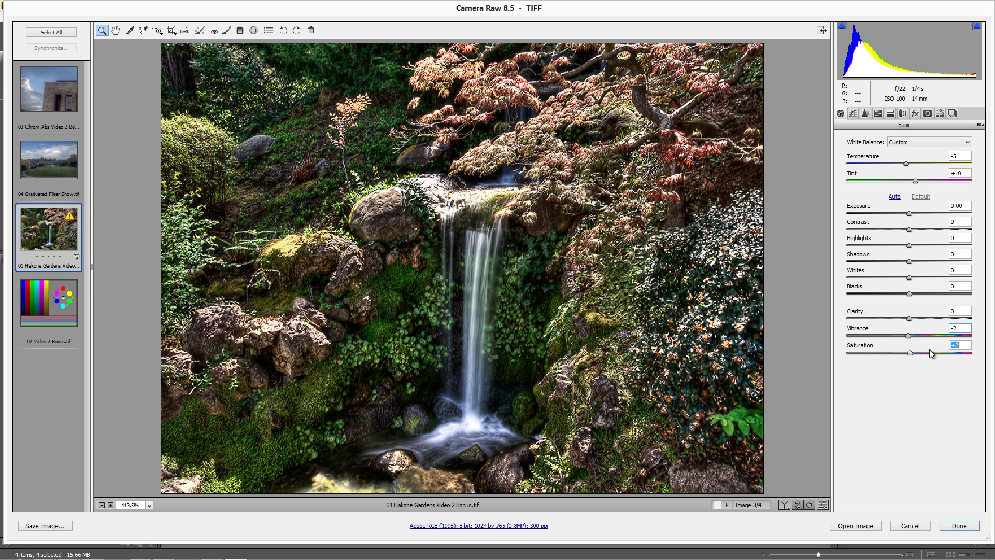
pyautogui.write('100')
pyautogui.press('Return')
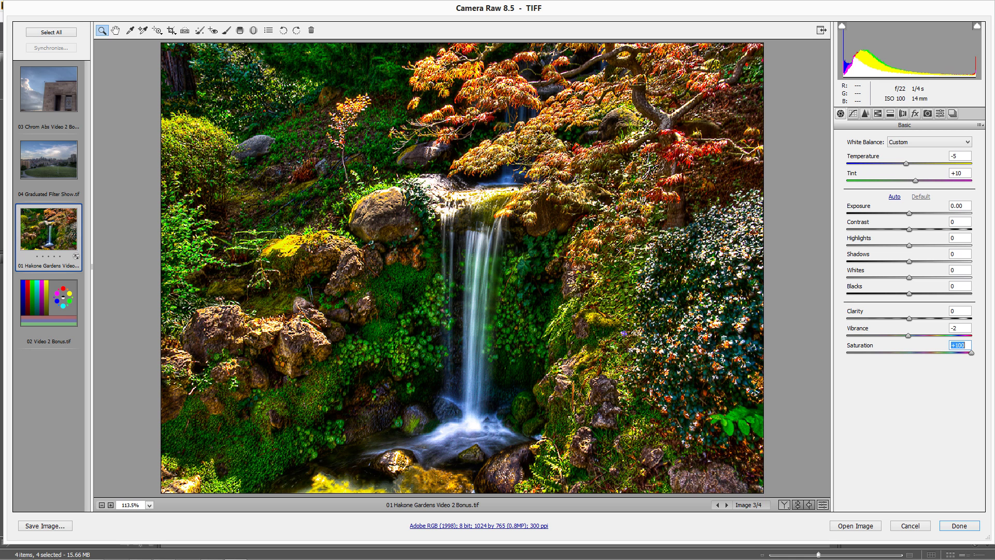
pyautogui.write('0')
pyautogui.click(950, 328)
pyautogui.write('0')
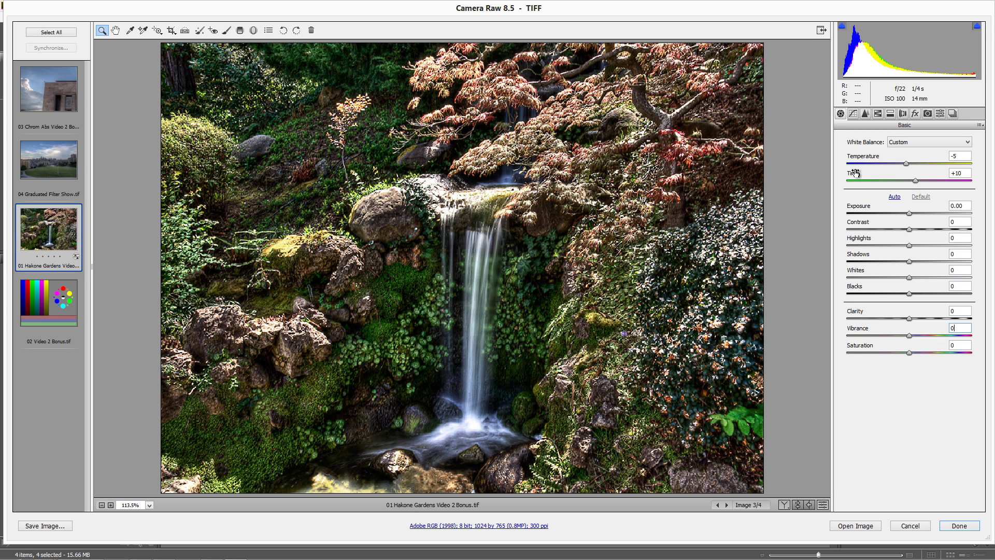
# - Bring up the HSL hue adjustments for the waterfall image and nudge the Reds hue slightly upward
pyautogui.click(891, 114)
pyautogui.click(879, 114)
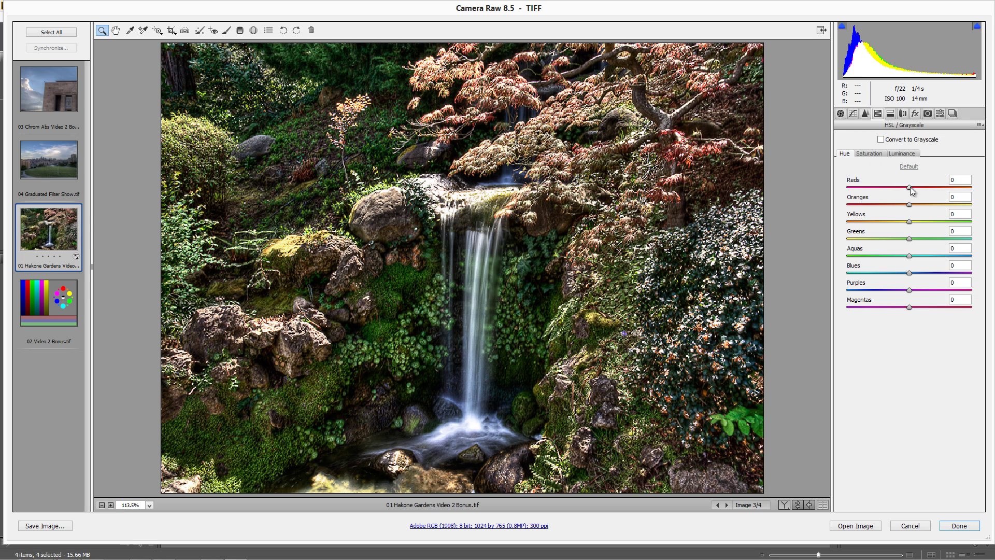
pyautogui.moveTo(910, 188)
pyautogui.mouseDown()
pyautogui.moveTo(988, 192)
pyautogui.moveTo(830, 182)
pyautogui.moveTo(911, 188)
pyautogui.mouseUp()
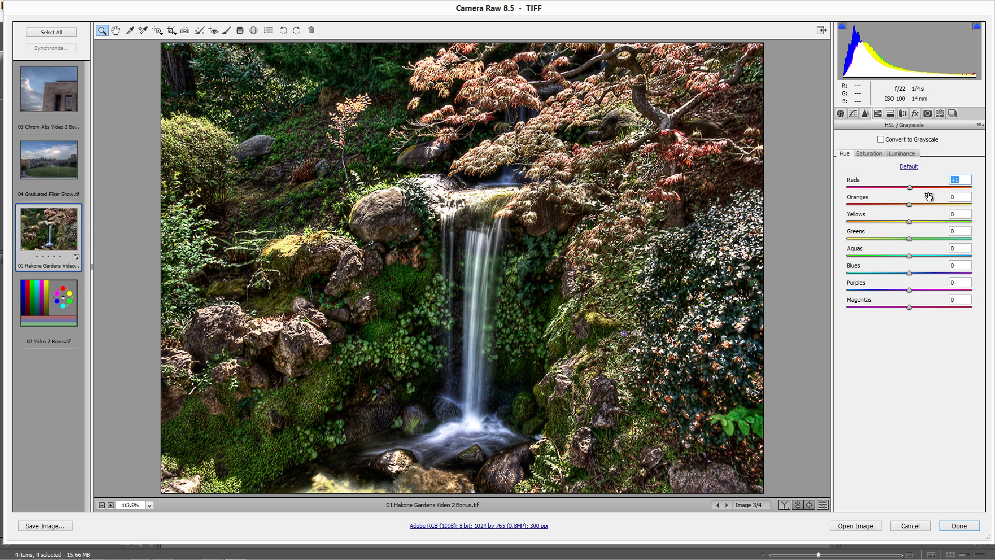
# - Display the 02 Video 2 Bonus colour chart and try shifting its Reds hue toward both extremes
pyautogui.click(45, 313)
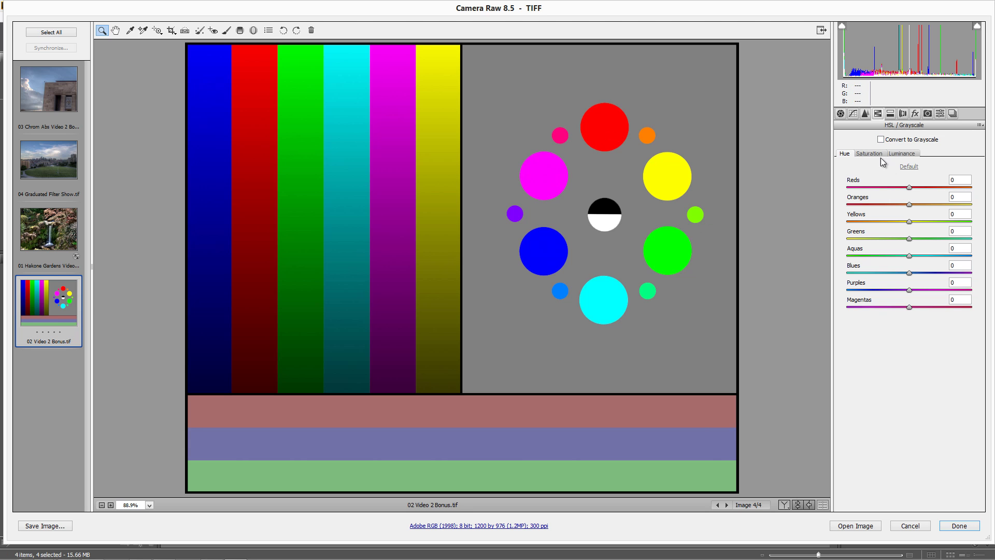
pyautogui.moveTo(909, 188); pyautogui.dragTo(978, 191)
pyautogui.write('-100')
pyautogui.press('Return')
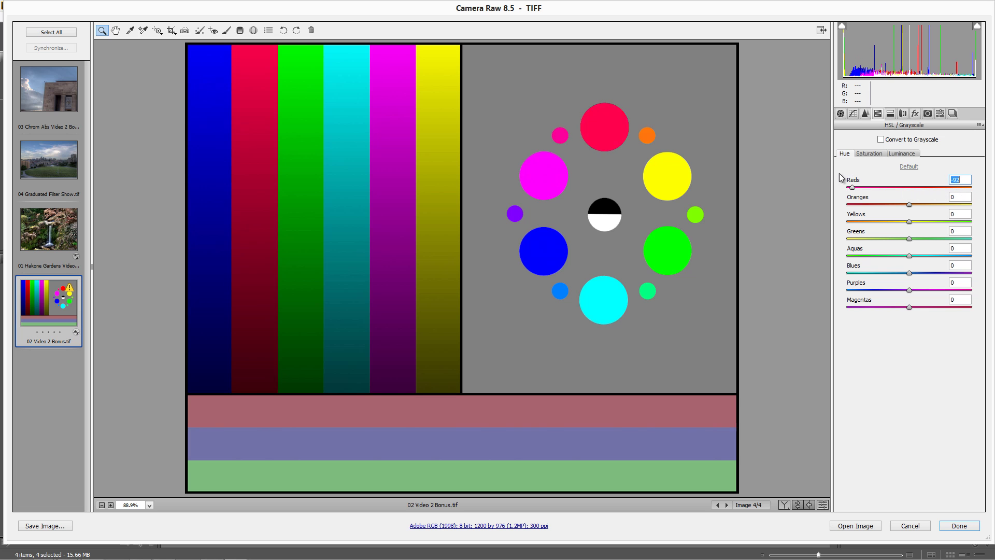
pyautogui.write('3')
pyautogui.press('Return')
pyautogui.moveTo(911, 188); pyautogui.dragTo(820, 188)
pyautogui.hotkey('ctrl', 'z')
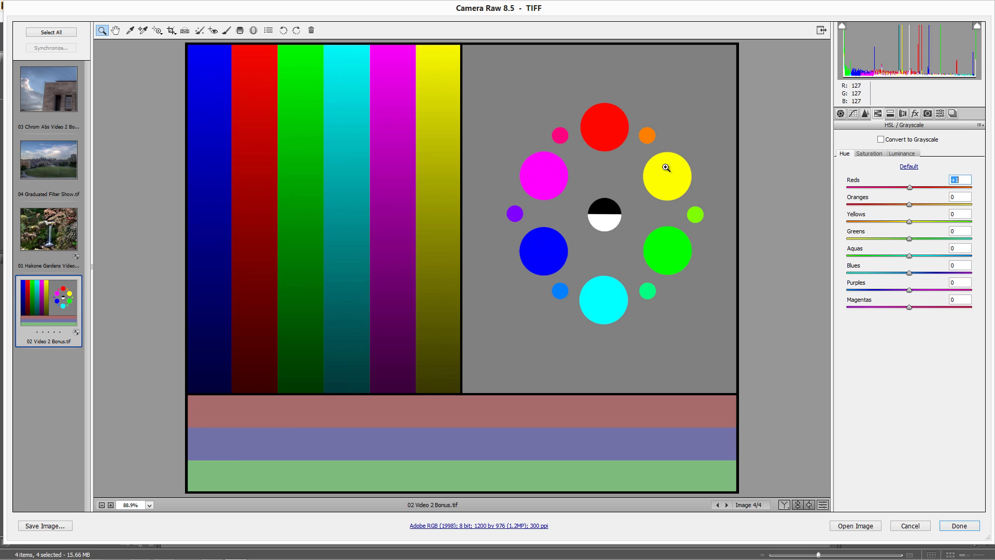
# - Try the Reds hue at -100 on the colour chart, and reset it to 0
pyautogui.moveTo(910, 189); pyautogui.dragTo(820, 185)
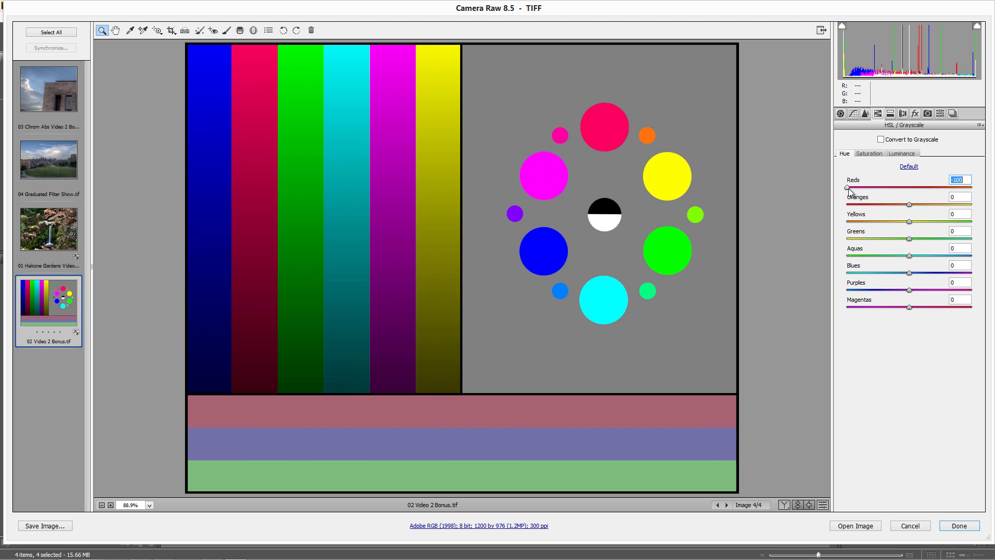
pyautogui.moveTo(848, 190); pyautogui.dragTo(911, 193)
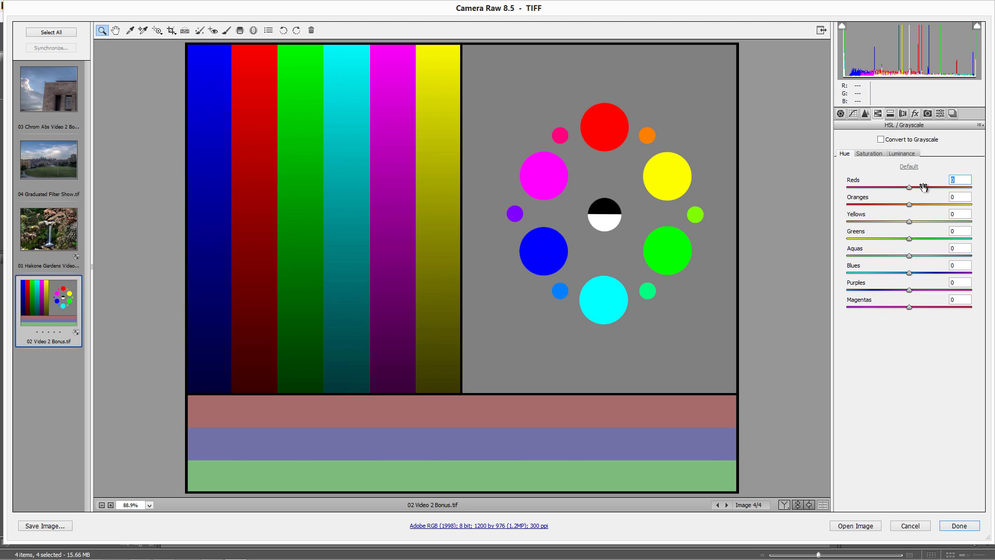
pyautogui.moveTo(911, 192)
pyautogui.mouseDown()
pyautogui.moveTo(971, 189)
pyautogui.moveTo(891, 196)
pyautogui.moveTo(909, 193)
pyautogui.mouseUp()
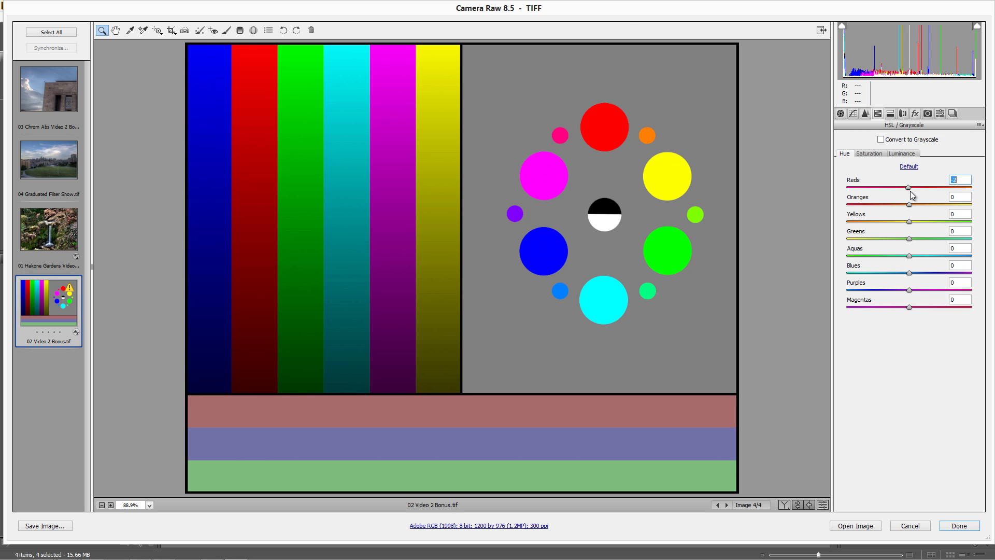
pyautogui.doubleClick(908, 186)
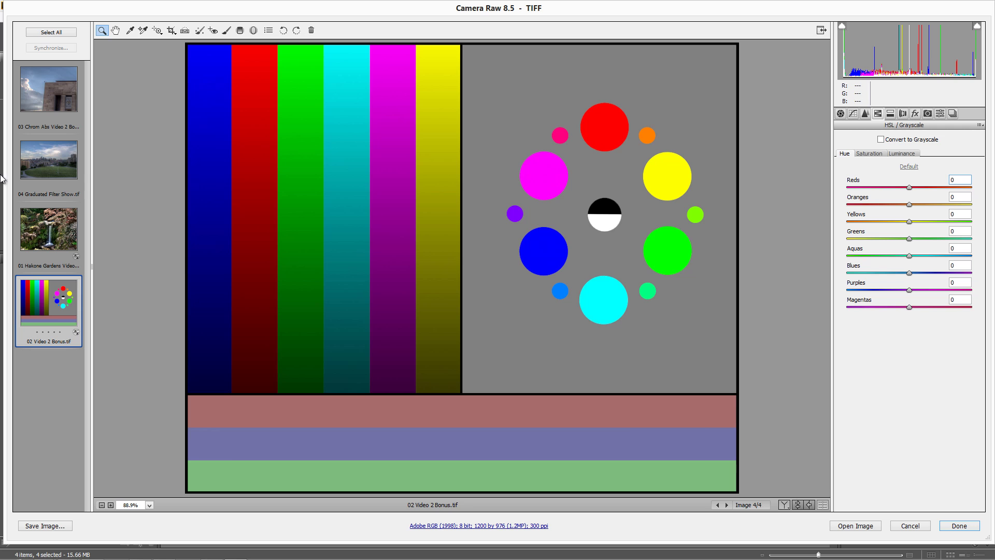
# - Return to the 01 Hakone Gardens image, examine the red maple leaves at 400%, and fit the image in view
pyautogui.click(41, 197)
pyautogui.click(44, 229)
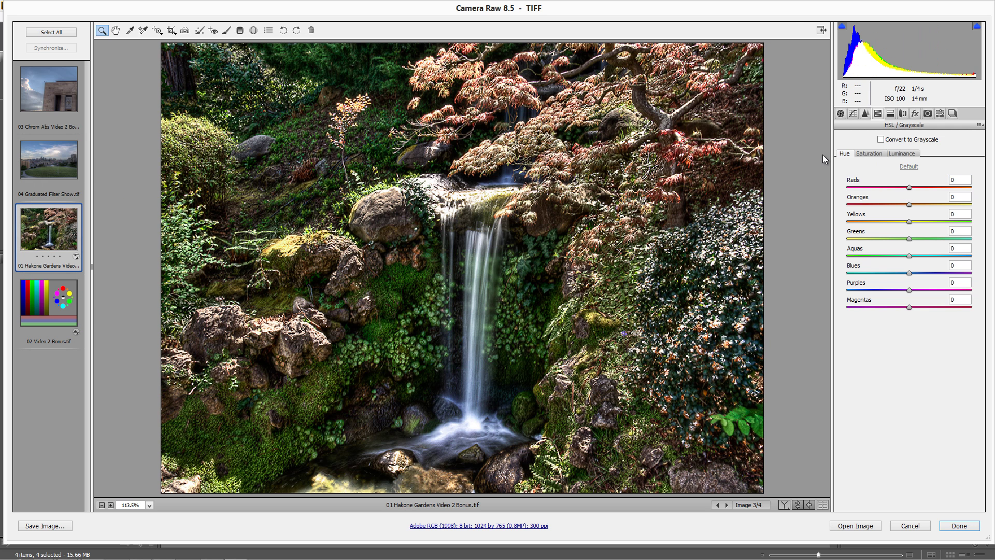
pyautogui.moveTo(662, 119); pyautogui.dragTo(728, 177)
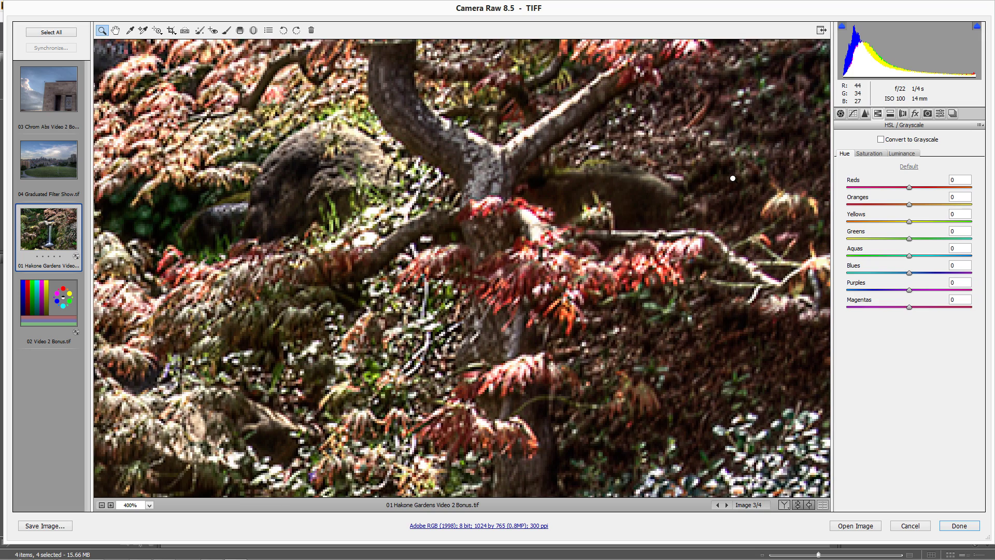
pyautogui.rightClick(587, 175)
pyautogui.click(620, 237)
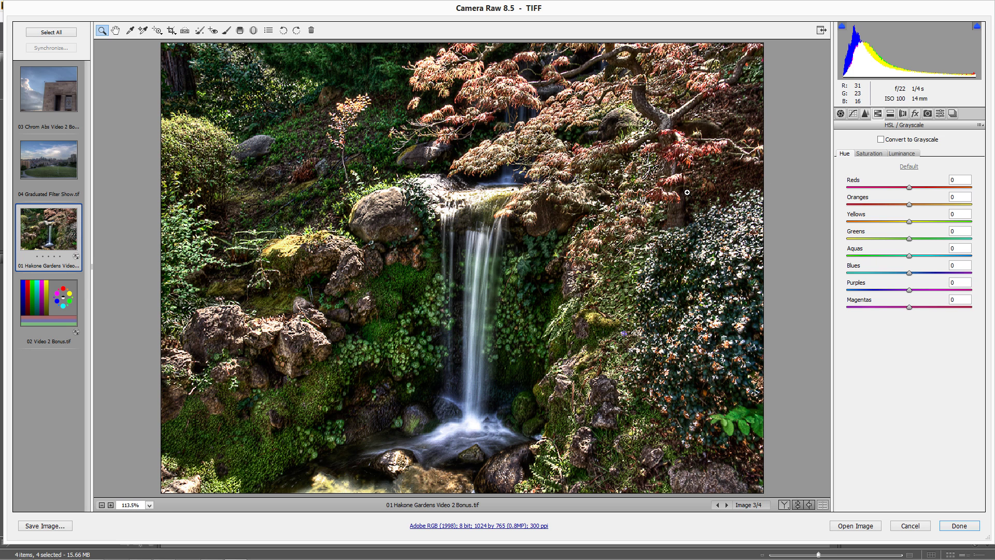
# - Test the Reds hue toward its orange and magenta ends on the waterfall image, and set it to -38
pyautogui.click(959, 180)
pyautogui.press('Down')
pyautogui.press('Down')
pyautogui.press('Down')
pyautogui.press('Down')
pyautogui.press('Down')
pyautogui.press('Down')
pyautogui.press('Down')
pyautogui.press('Down')
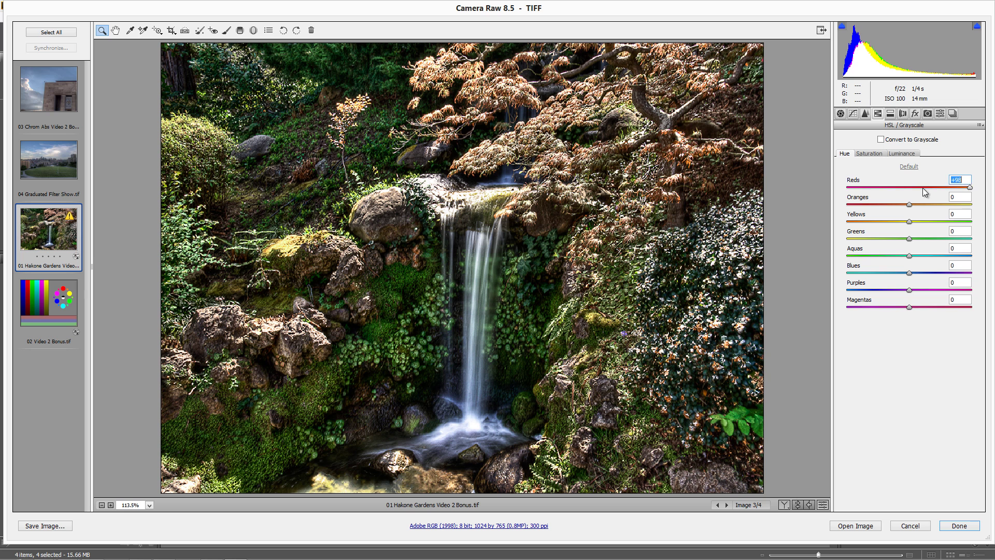
pyautogui.moveTo(863, 186); pyautogui.dragTo(909, 188)
pyautogui.moveTo(881, 195)
pyautogui.mouseDown()
pyautogui.moveTo(910, 196)
pyautogui.moveTo(867, 199)
pyautogui.moveTo(911, 200)
pyautogui.moveTo(884, 196)
pyautogui.mouseUp()
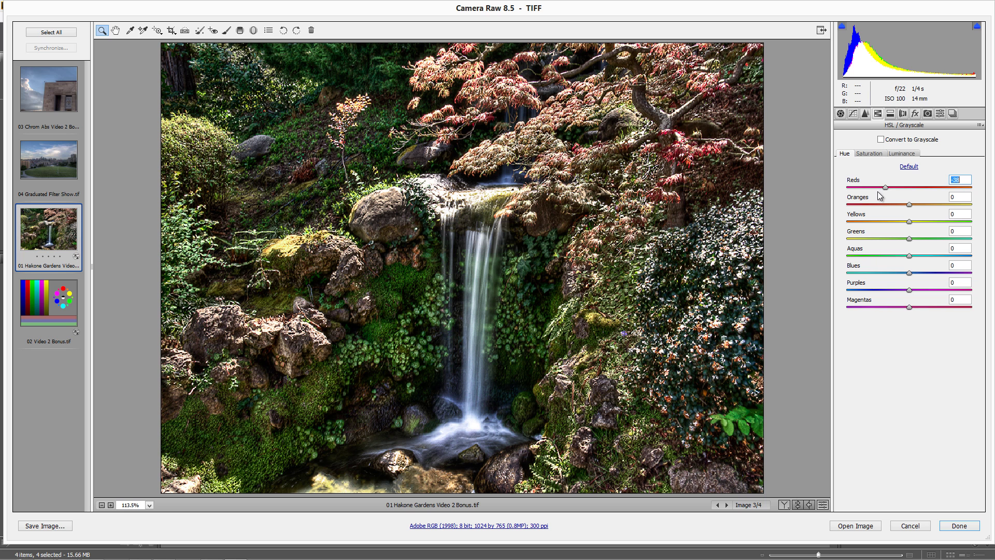
# - Set the waterfall image's hues to Oranges +41, Yellows +25, Greens +28, Aquas +1, Blues +2 and Purples +2, and slightly raise Magentas
pyautogui.click(910, 205)
pyautogui.moveTo(910, 208); pyautogui.dragTo(908, 235)
pyautogui.moveTo(908, 236); pyautogui.dragTo(913, 284)
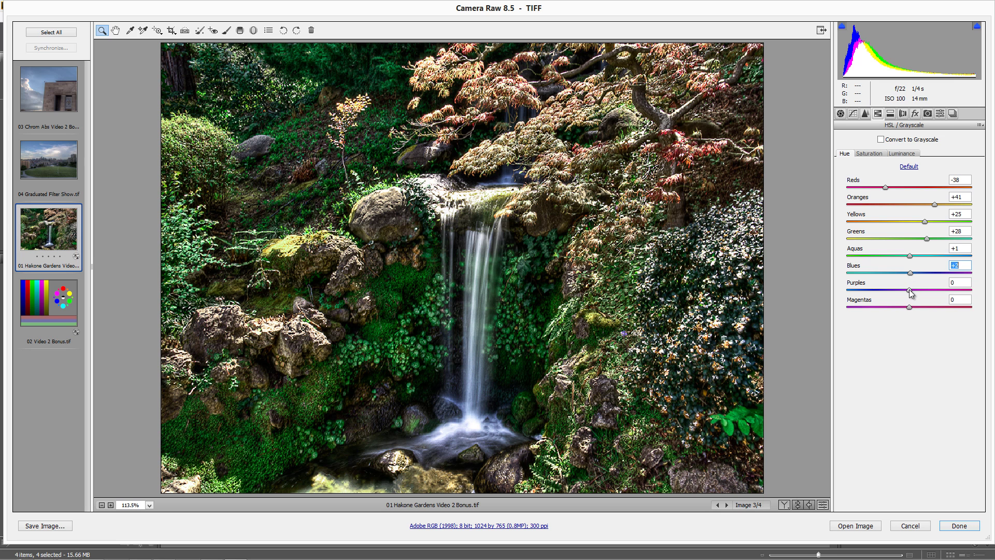
pyautogui.moveTo(908, 289); pyautogui.dragTo(913, 310)
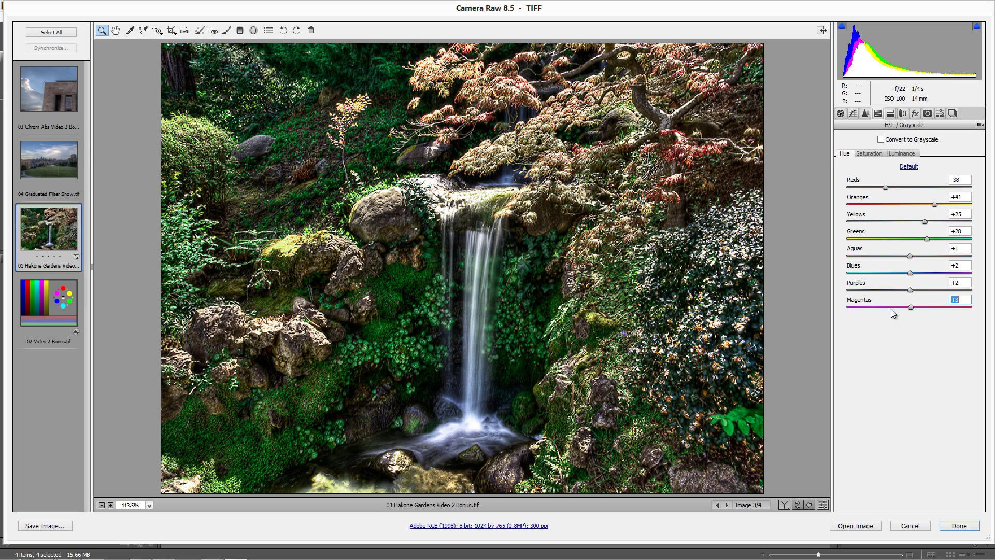
# - Lower the Aquas, Purples and Magentas hues of the waterfall image to -100
pyautogui.moveTo(910, 255); pyautogui.dragTo(827, 254)
pyautogui.moveTo(910, 289); pyautogui.dragTo(842, 293)
pyautogui.moveTo(911, 307); pyautogui.dragTo(846, 308)
# - Set the saturation of Aquas, Purples and Magentas to -100 on the waterfall image, testing Magentas at +100 on the way
pyautogui.click(875, 155)
pyautogui.moveTo(911, 256); pyautogui.dragTo(957, 257)
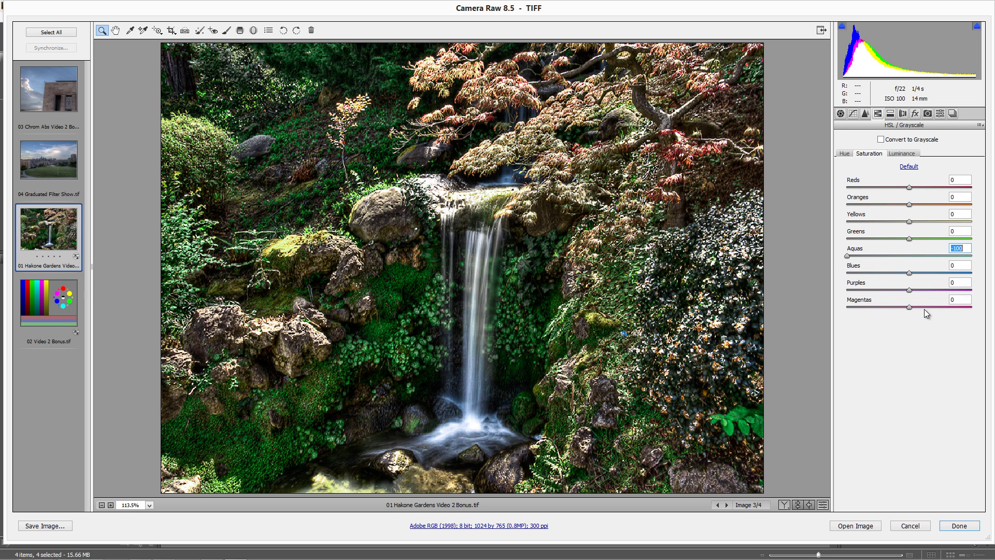
pyautogui.moveTo(905, 288); pyautogui.dragTo(850, 289)
pyautogui.moveTo(910, 306); pyautogui.dragTo(927, 310)
pyautogui.moveTo(861, 310); pyautogui.dragTo(847, 309)
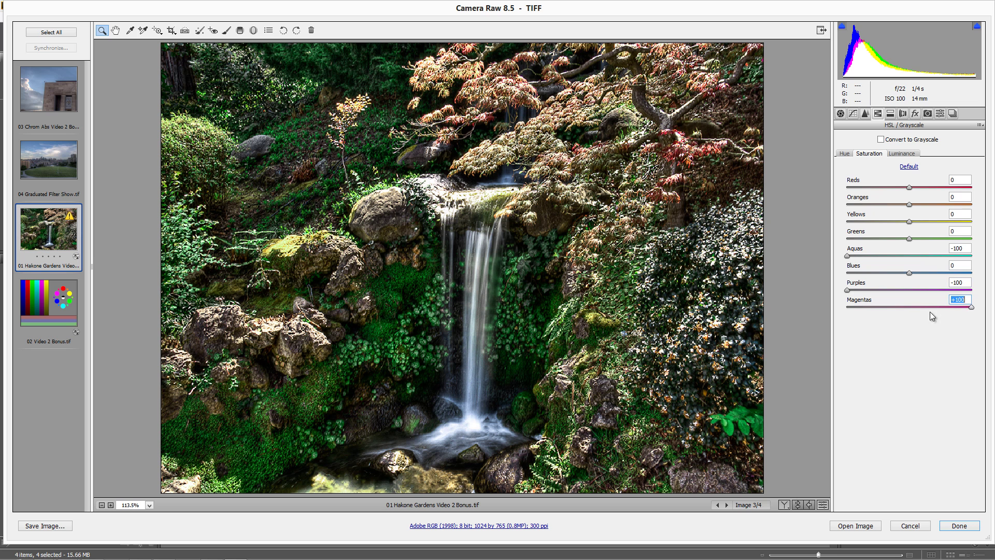
# - Set the waterfall image's Blues saturation to -8 and its Greens saturation to +48
pyautogui.moveTo(909, 274); pyautogui.dragTo(893, 287)
pyautogui.moveTo(900, 284)
pyautogui.mouseDown()
pyautogui.moveTo(916, 287)
pyautogui.moveTo(903, 285)
pyautogui.mouseUp()
pyautogui.moveTo(910, 238); pyautogui.dragTo(940, 251)
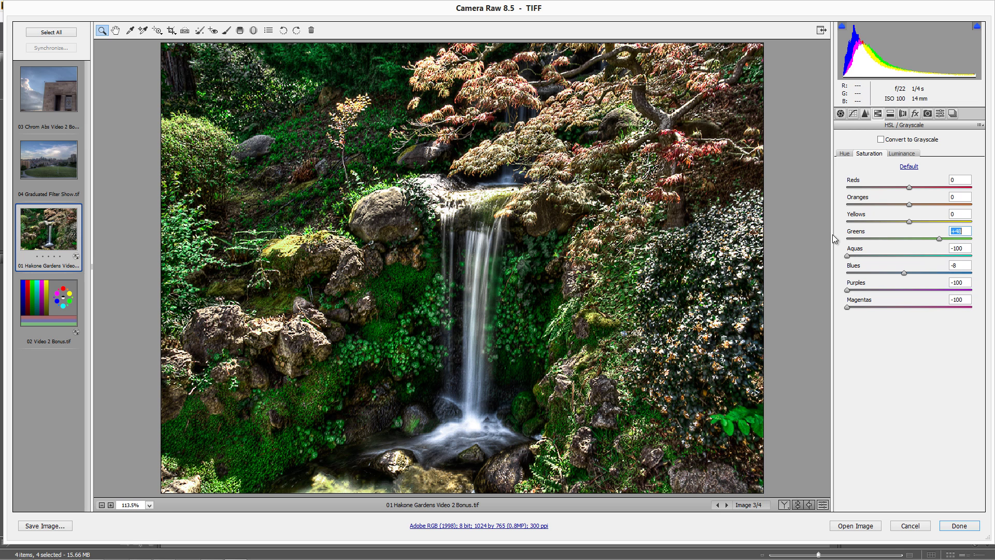
# - Try the Yellows saturation at +100 and +46, and set it to +31
pyautogui.moveTo(909, 221); pyautogui.dragTo(962, 222)
pyautogui.hotkey('shift', 'Up')
pyautogui.hotkey('shift', 'Up')
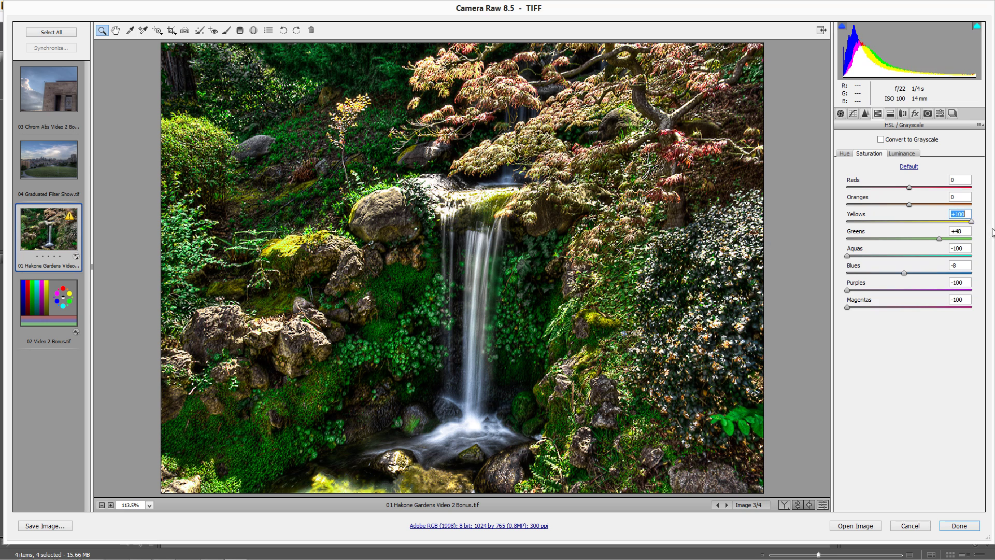
pyautogui.write('46')
pyautogui.press('Return')
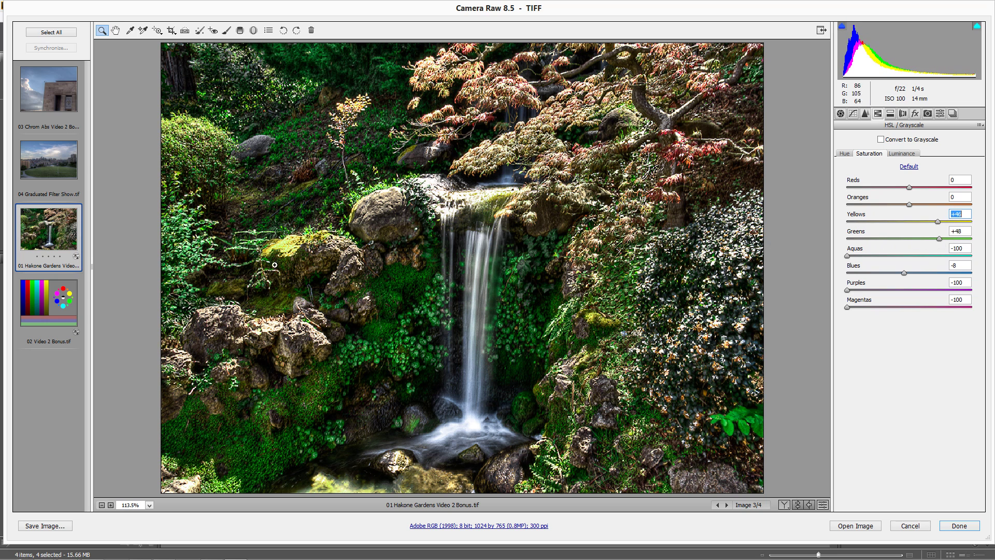
pyautogui.press('Down')
pyautogui.press('Down')
pyautogui.press('Down')
# - Test the Oranges saturation from -100 up to positive values, and set it to -12
pyautogui.moveTo(910, 207); pyautogui.dragTo(849, 205)
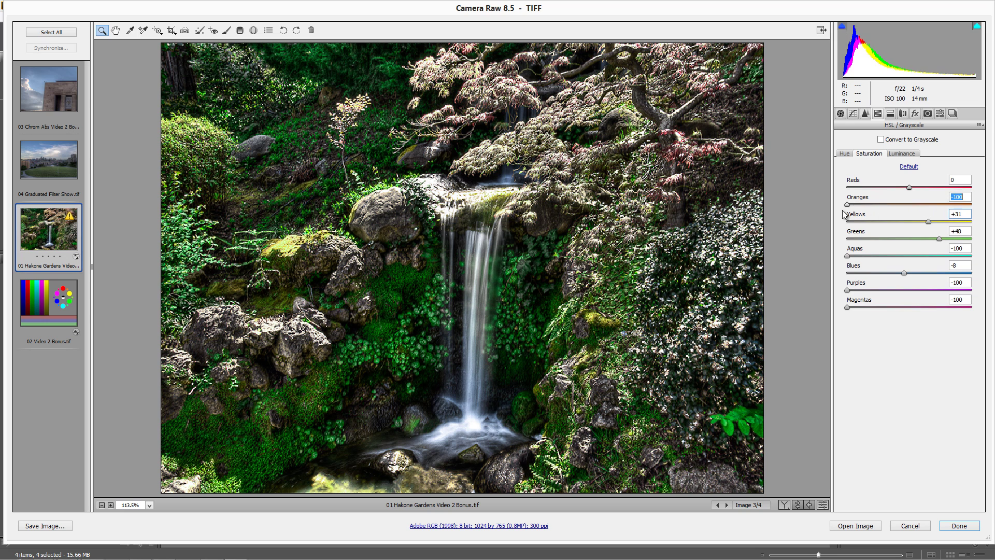
pyautogui.press('Down')
pyautogui.press('Down')
pyautogui.write('92')
pyautogui.press('Return')
pyautogui.write('-24')
pyautogui.press('Return')
pyautogui.write('33')
pyautogui.press('Return')
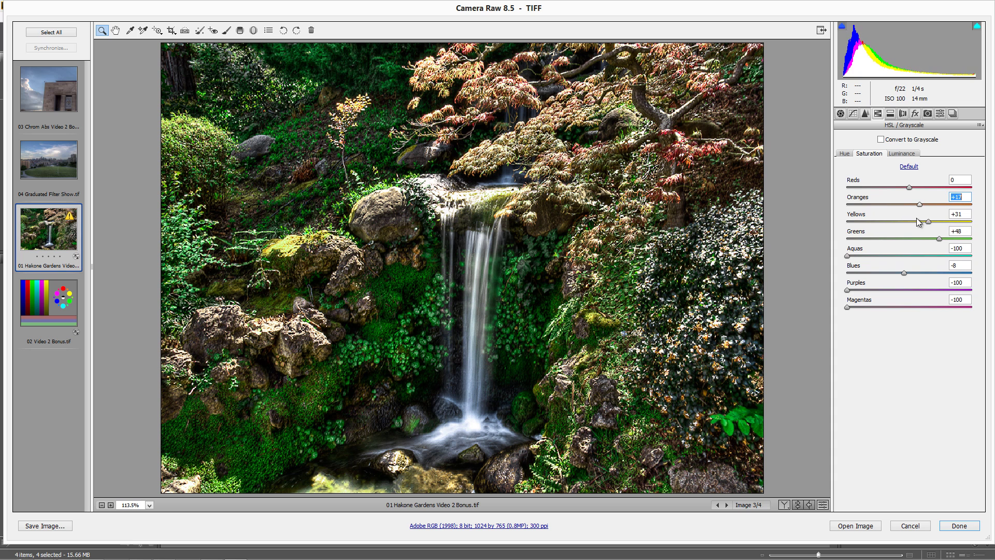
pyautogui.write('-12')
pyautogui.press('Return')
# - Test the Reds saturation at strongly negative values, and set it to +48
pyautogui.moveTo(910, 187); pyautogui.dragTo(975, 193)
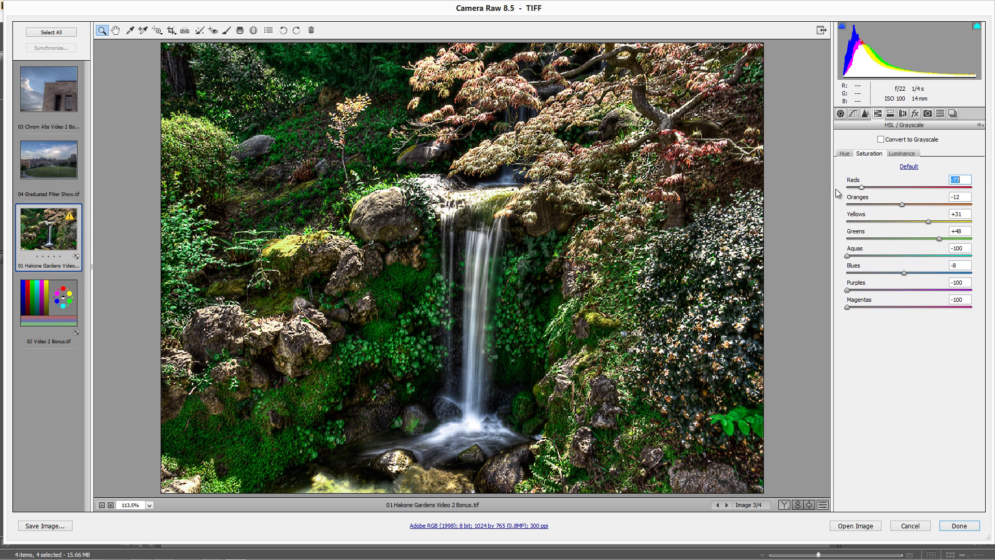
pyautogui.write('-62')
pyautogui.press('Return')
pyautogui.write('48')
pyautogui.press('Return')
# - Test a high Reds luminance on the waterfall image, and set it to +1
pyautogui.click(902, 154)
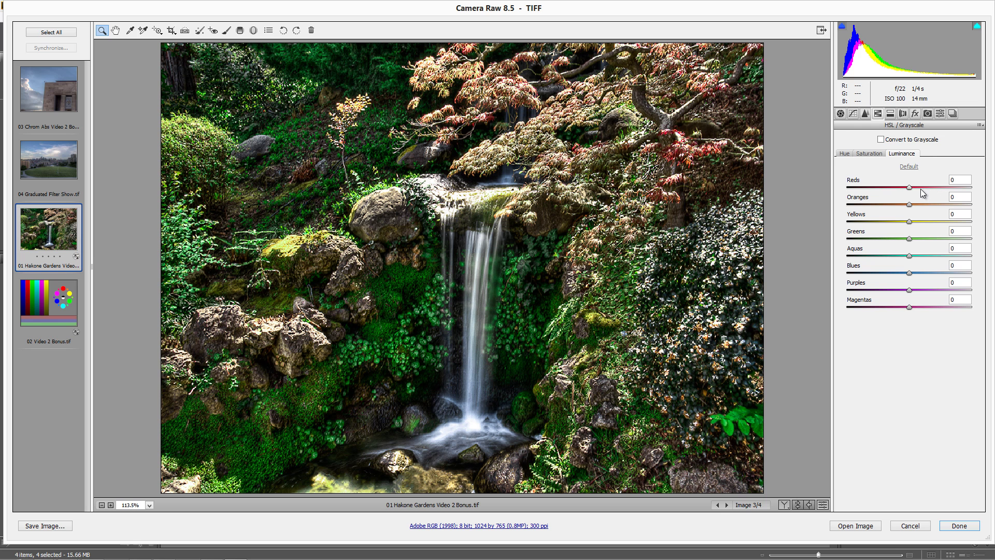
pyautogui.moveTo(911, 188); pyautogui.dragTo(974, 201)
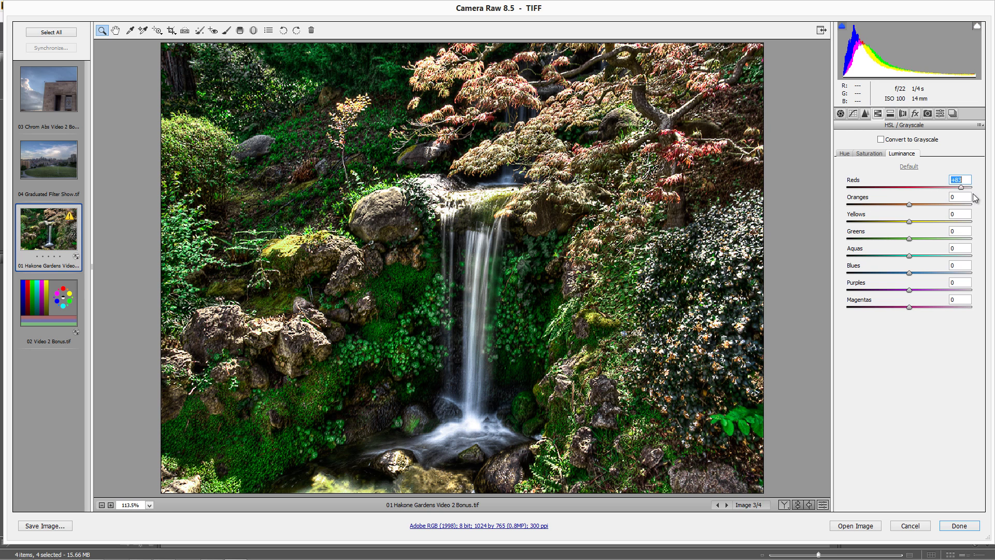
pyautogui.moveTo(976, 197); pyautogui.dragTo(911, 198)
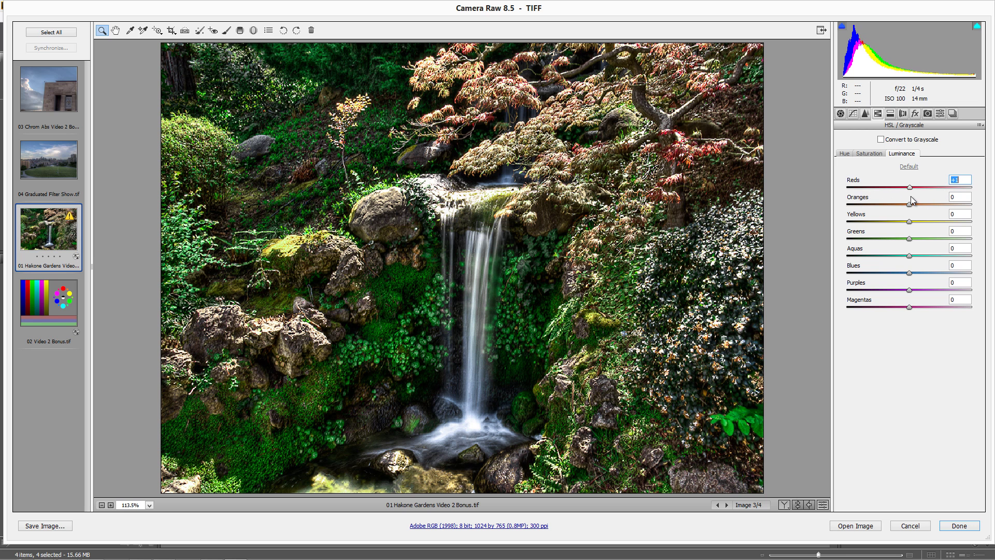
# - Set the waterfall image's luminance to Oranges +67, Yellows +14 and Blues +79, trying lower Oranges values first
pyautogui.press('Tab')
pyautogui.write('-33')
pyautogui.press('Return')
pyautogui.write('0')
pyautogui.press('Return')
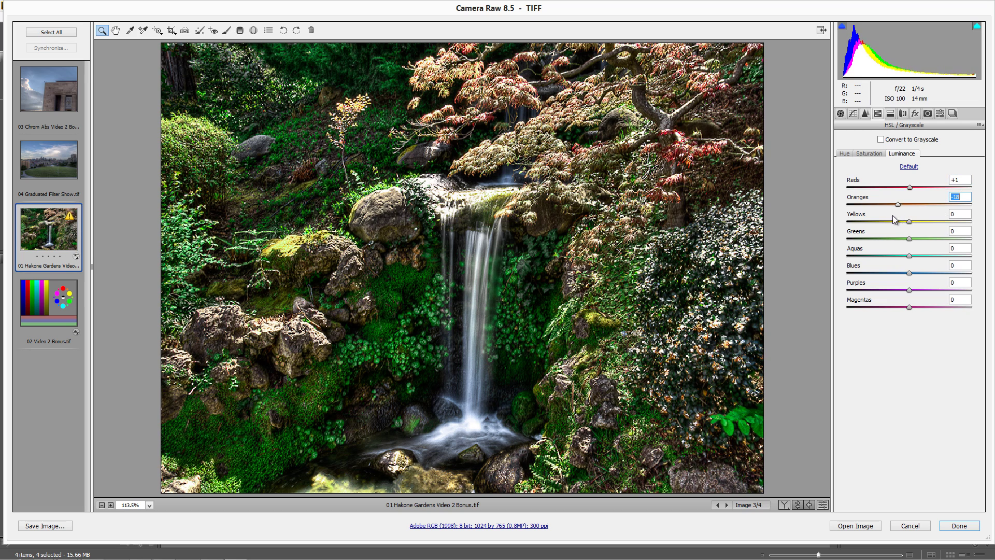
pyautogui.moveTo(908, 210); pyautogui.dragTo(959, 266)
pyautogui.click(914, 222)
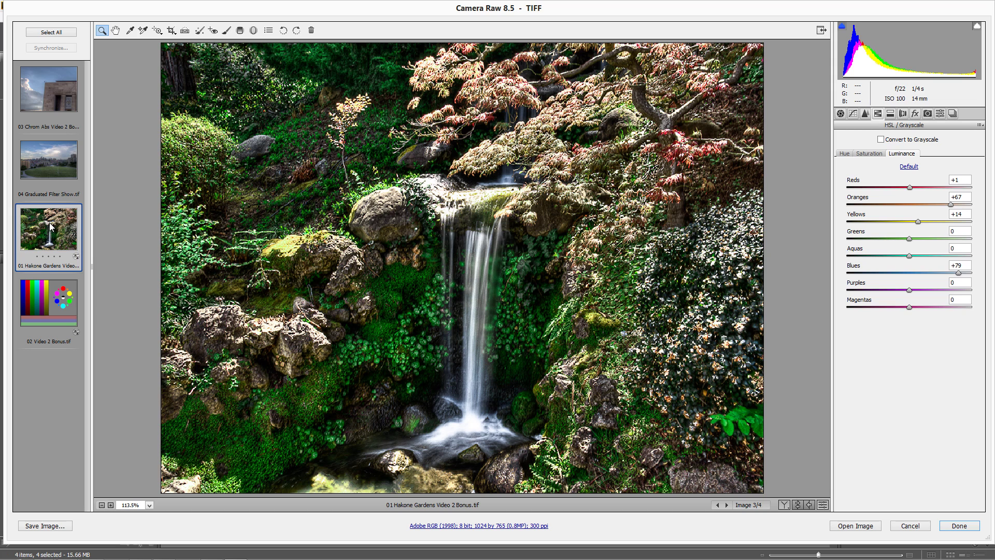
# - Synchronize the 01 Hakone Gardens settings to the 02 Video 2 Bonus colour chart, leaving out crop, spot removal and local adjustments
pyautogui.click(39, 306)
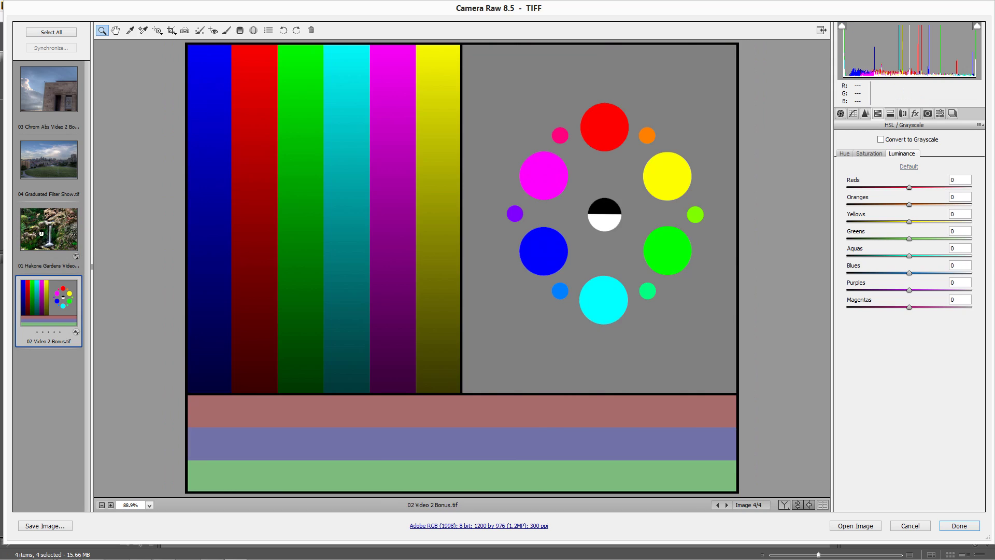
pyautogui.click(42, 237)
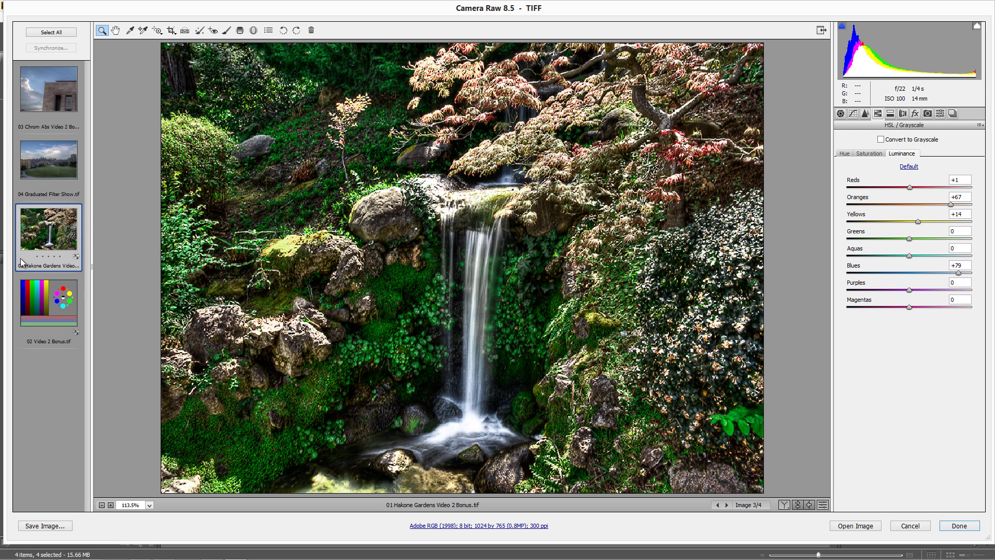
pyautogui.keyDown('ctrl'); pyautogui.click(36, 288); pyautogui.keyUp('ctrl')
pyautogui.click(42, 45)
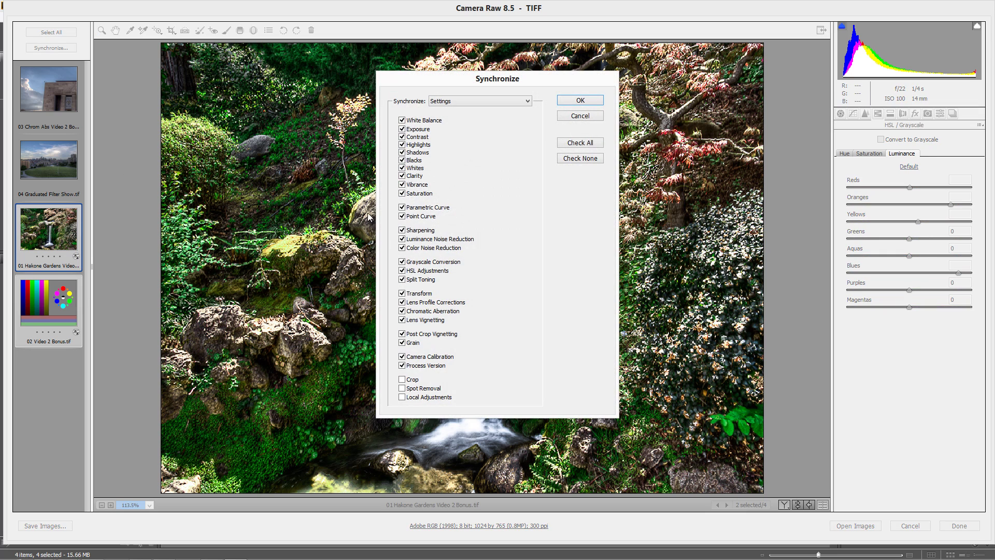
pyautogui.click(571, 101)
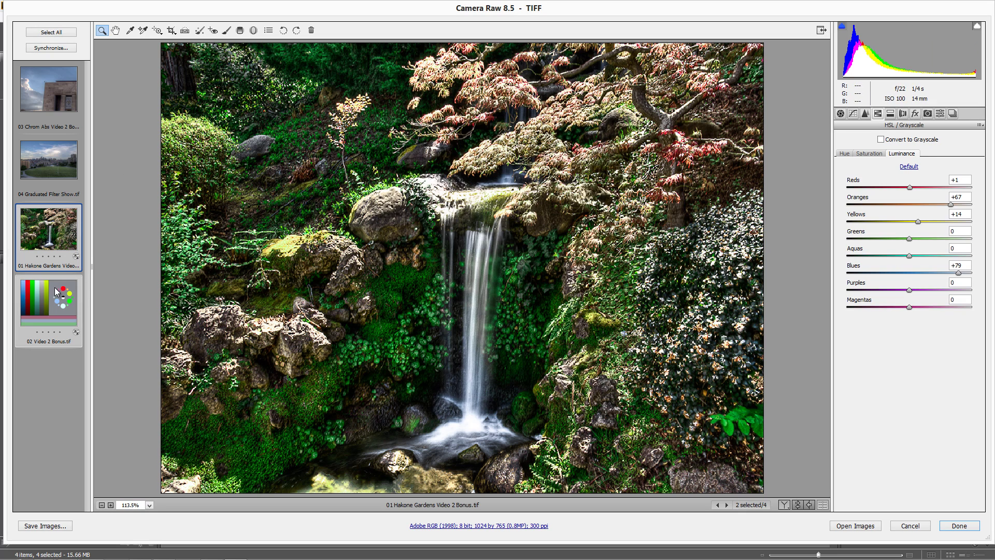
# - Compare the synchronized colour chart with the waterfall image, ending on the chart
pyautogui.click(57, 291)
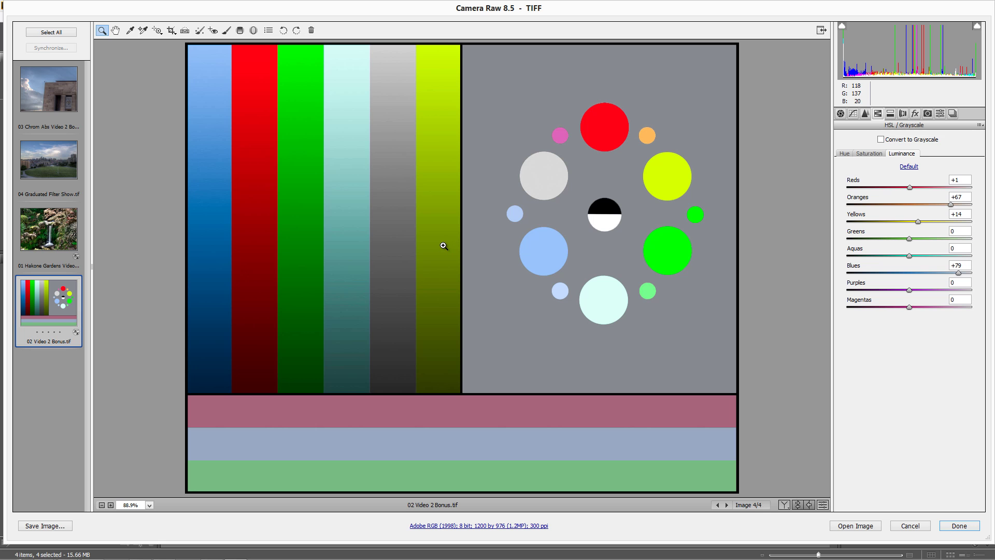
pyautogui.click(64, 238)
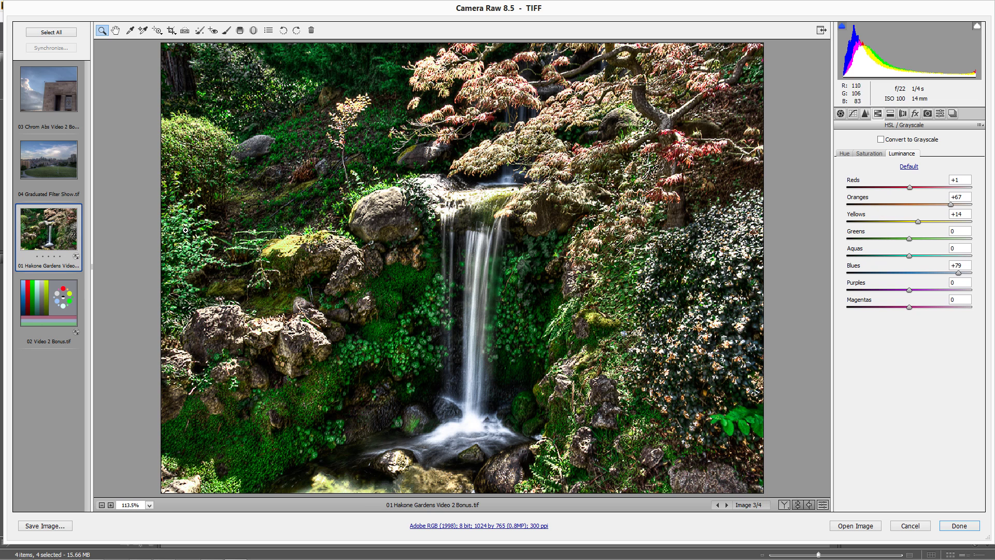
pyautogui.click(44, 309)
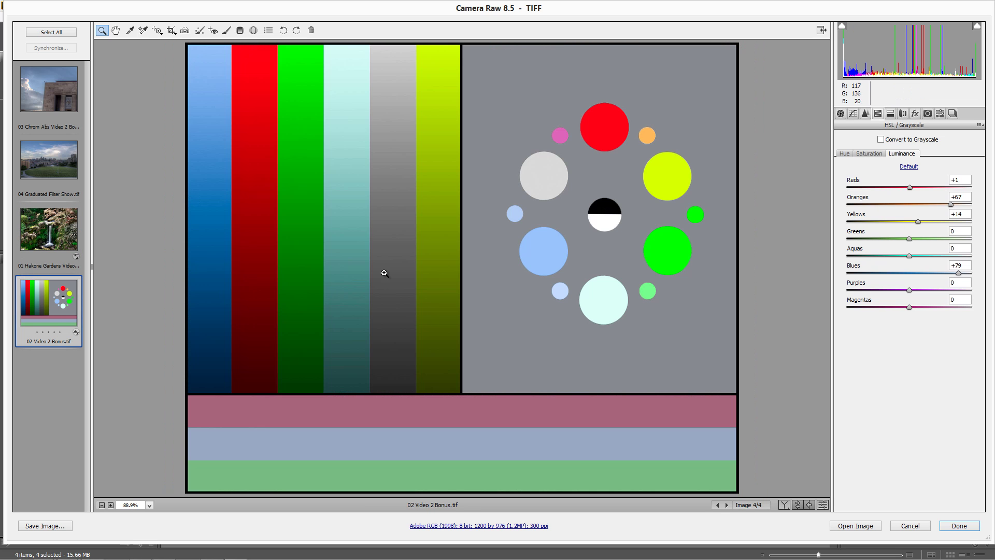
# - Try resetting the colour chart's luminance, saturation and hue adjustments to their defaults, and undo the resets
pyautogui.click(908, 169)
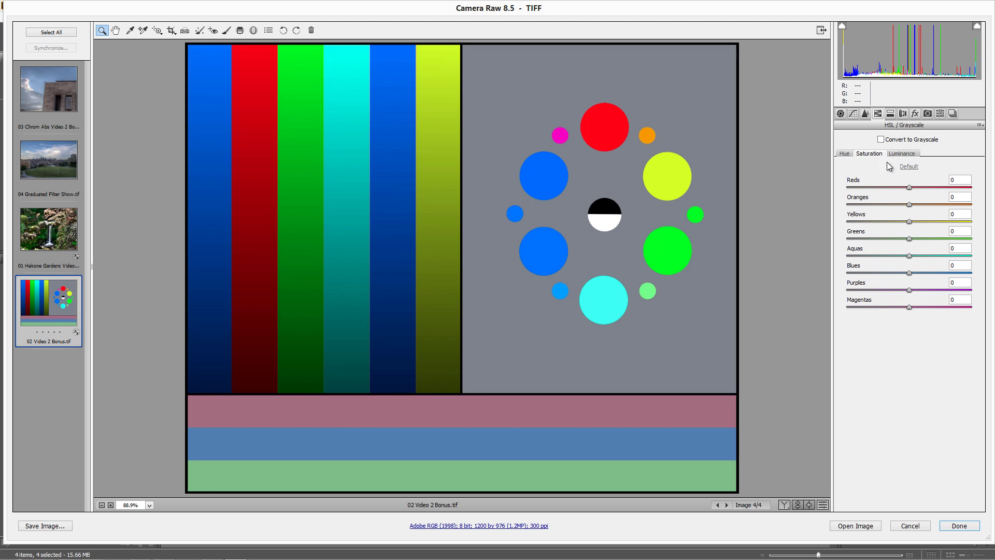
pyautogui.click(845, 154)
pyautogui.click(908, 167)
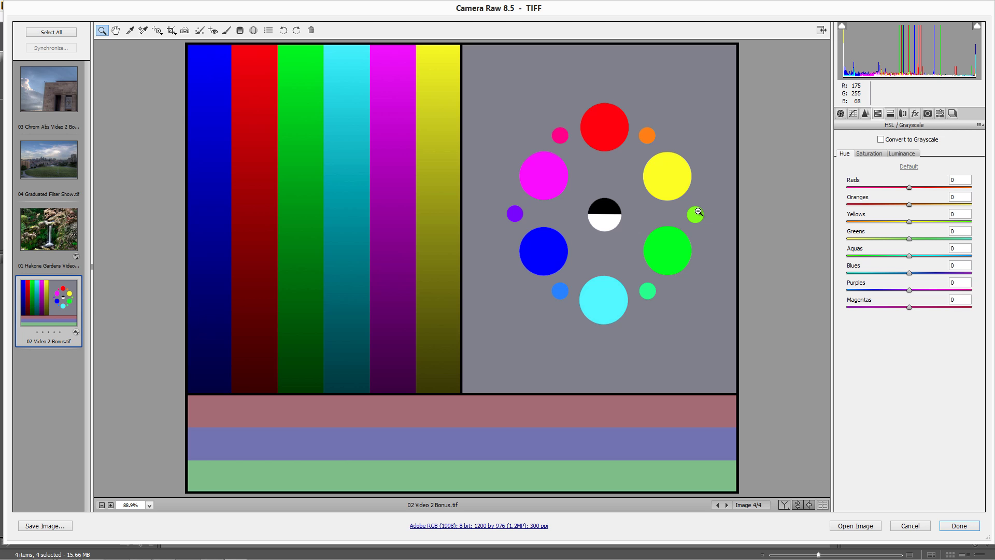
pyautogui.hotkey('ctrl', 'alt', 'z')
pyautogui.hotkey('ctrl', 'alt', 'z')
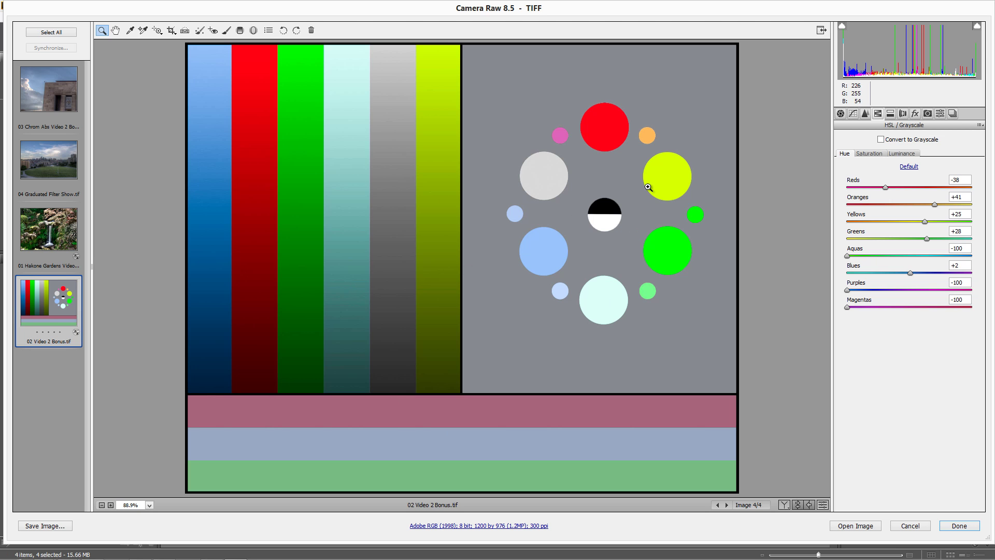
# - Reset the colour chart's hue and saturation adjustments to default one after the other, followed by luminance
pyautogui.click(904, 168)
pyautogui.click(879, 153)
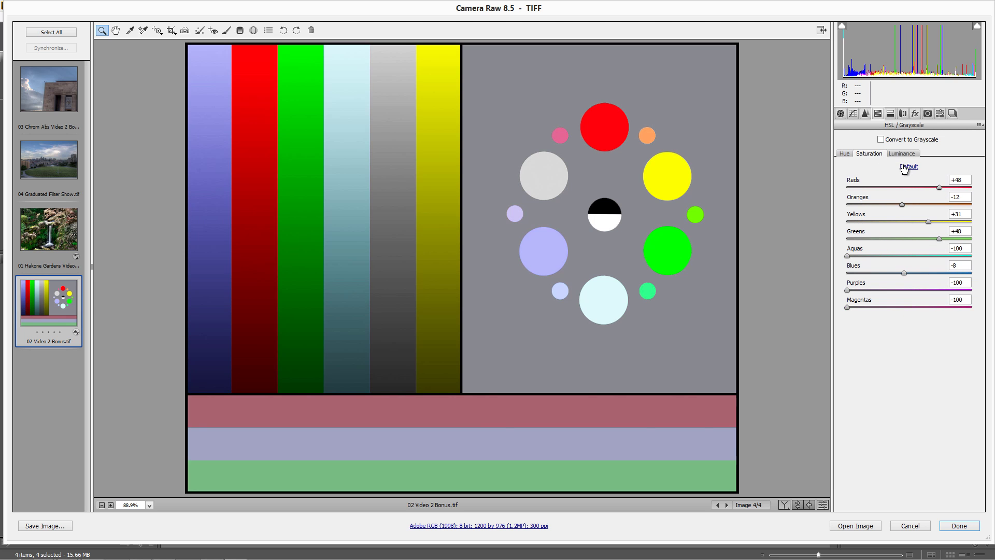
pyautogui.click(904, 168)
pyautogui.click(849, 154)
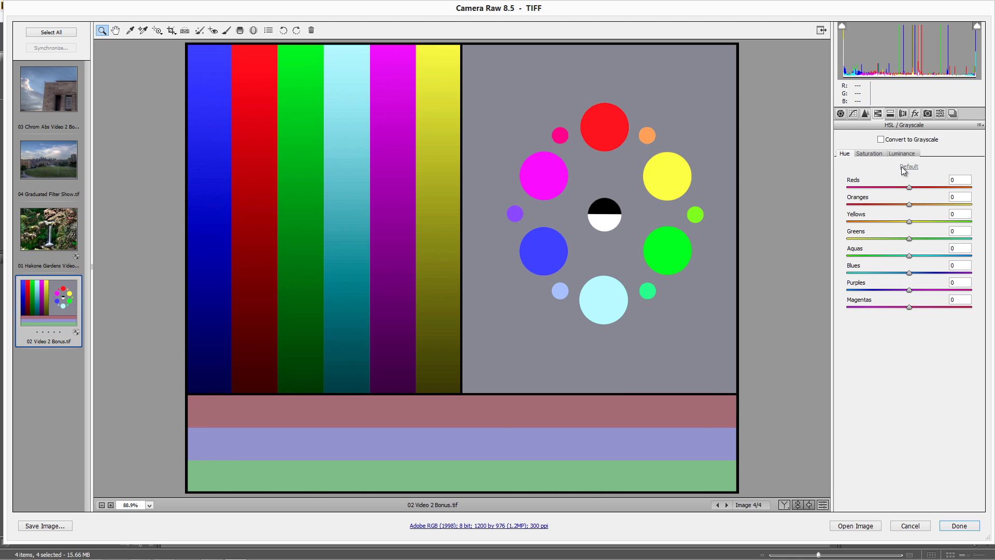
pyautogui.click(869, 155)
pyautogui.click(902, 154)
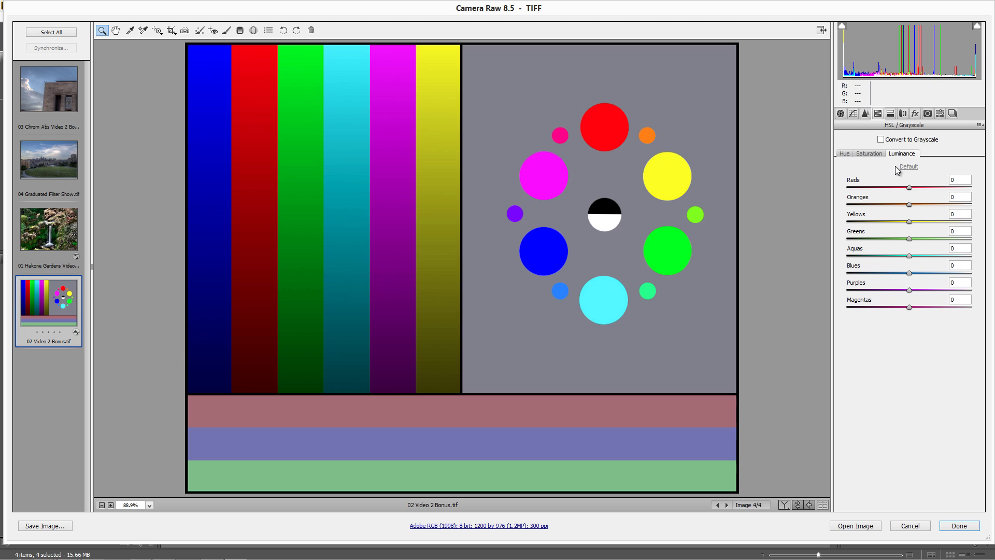
# - Undo the HSL resets on the colour chart to bring back the synchronized adjustments
pyautogui.hotkey('ctrl', 'alt', 'z')
pyautogui.hotkey('ctrl', 'alt', 'z')
pyautogui.hotkey('ctrl', 'alt', 'z')
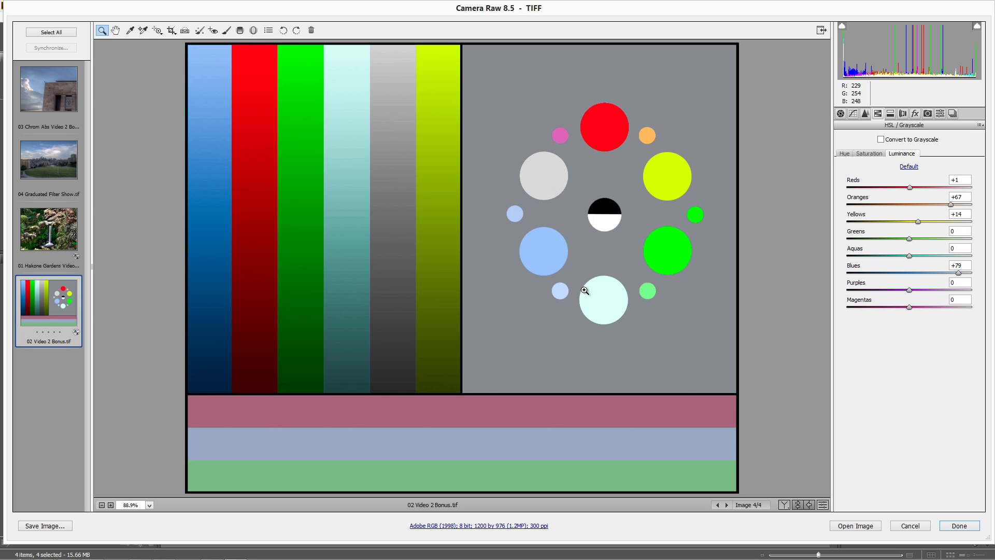
# - Magnify the lamp at the building's corner in the 03 Chrom Abs image, and enable Remove Chromatic Aberration
pyautogui.click(74, 237)
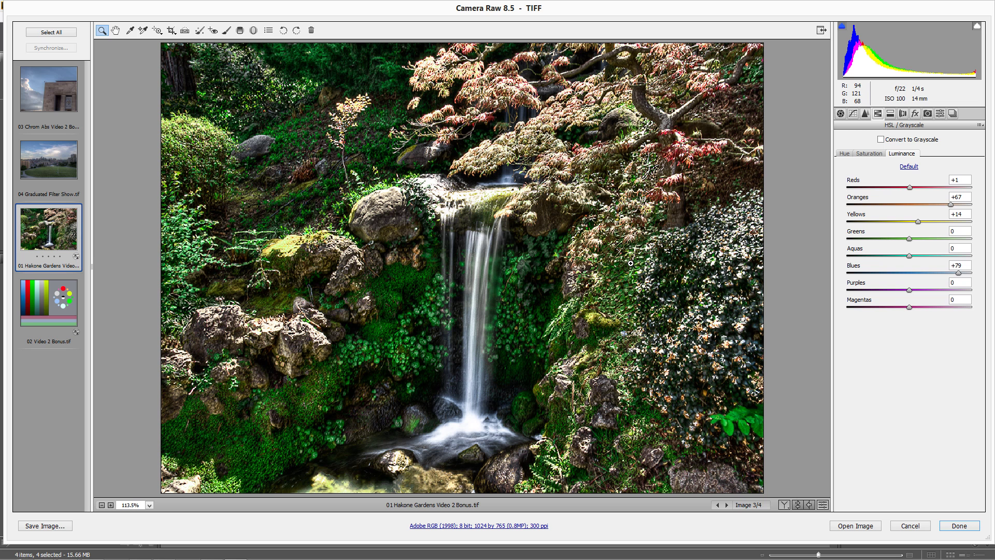
pyautogui.click(55, 104)
pyautogui.moveTo(379, 159); pyautogui.dragTo(462, 258)
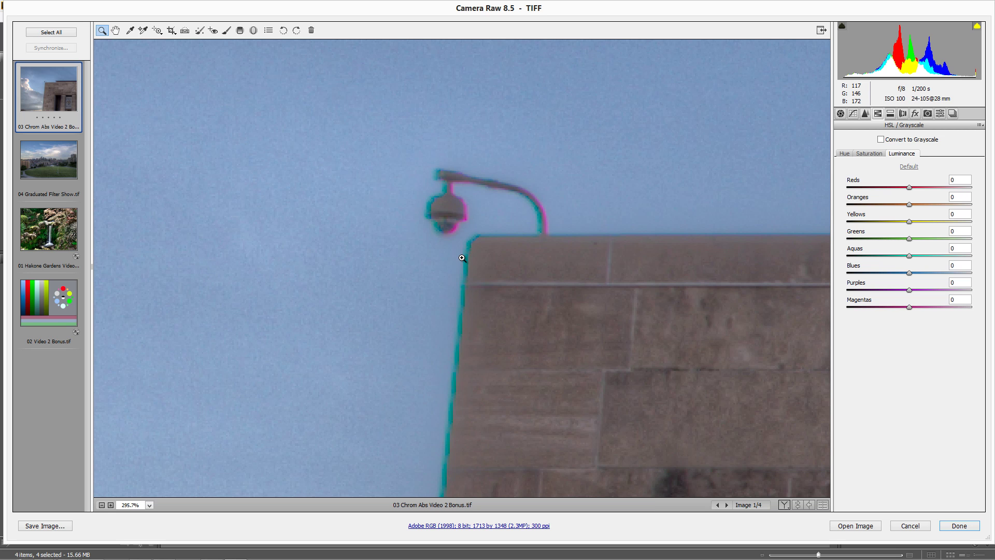
pyautogui.click(903, 114)
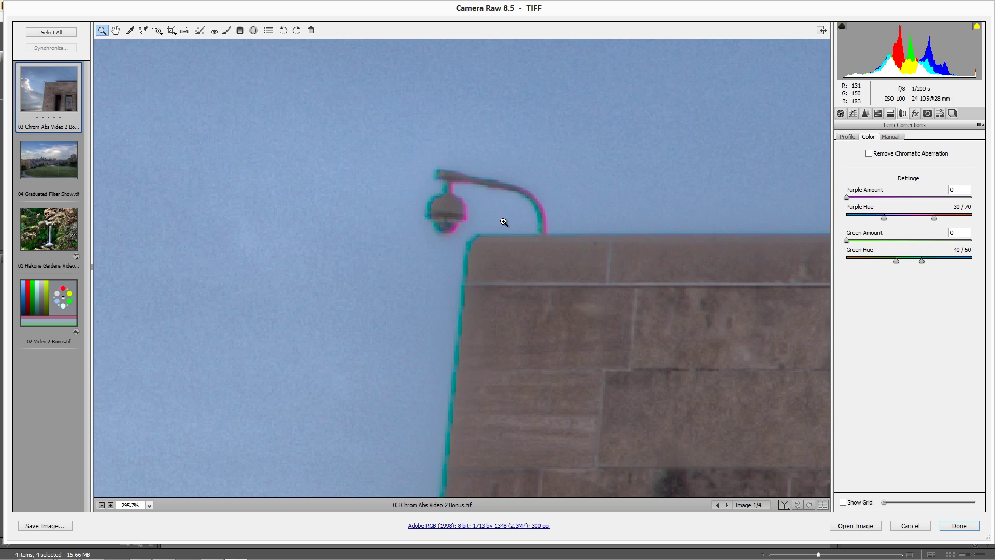
pyautogui.click(888, 156)
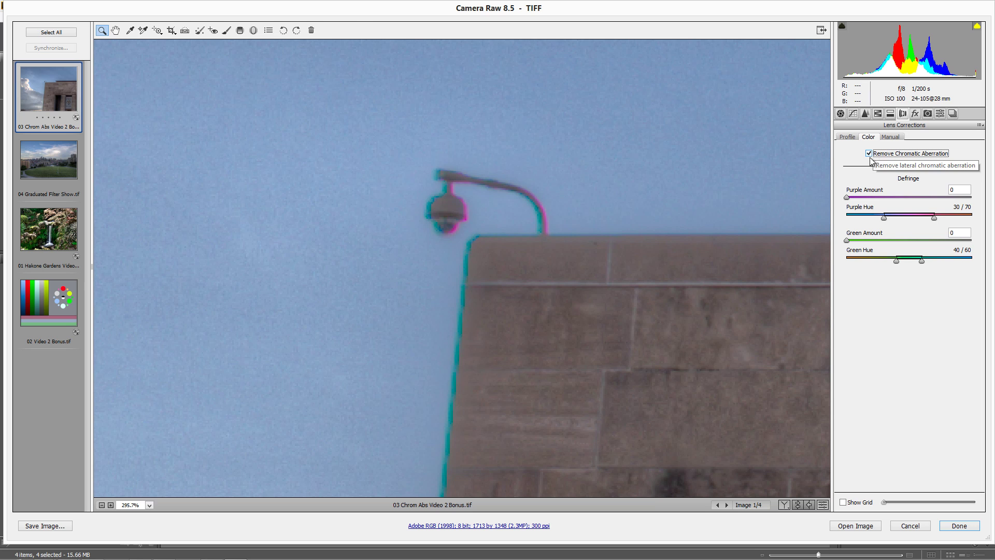
# - Defringe the lamp and building edges with Purple Amount 3, Green Amount 3 and a Green Hue range of 67 / 87
pyautogui.moveTo(847, 198); pyautogui.dragTo(862, 201)
pyautogui.moveTo(847, 240); pyautogui.dragTo(865, 242)
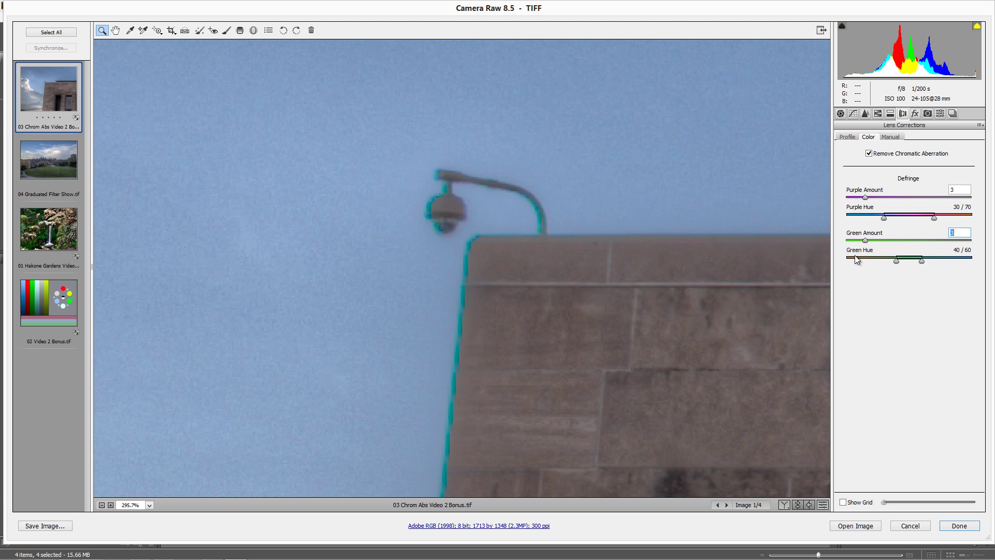
pyautogui.moveTo(902, 262); pyautogui.dragTo(939, 262)
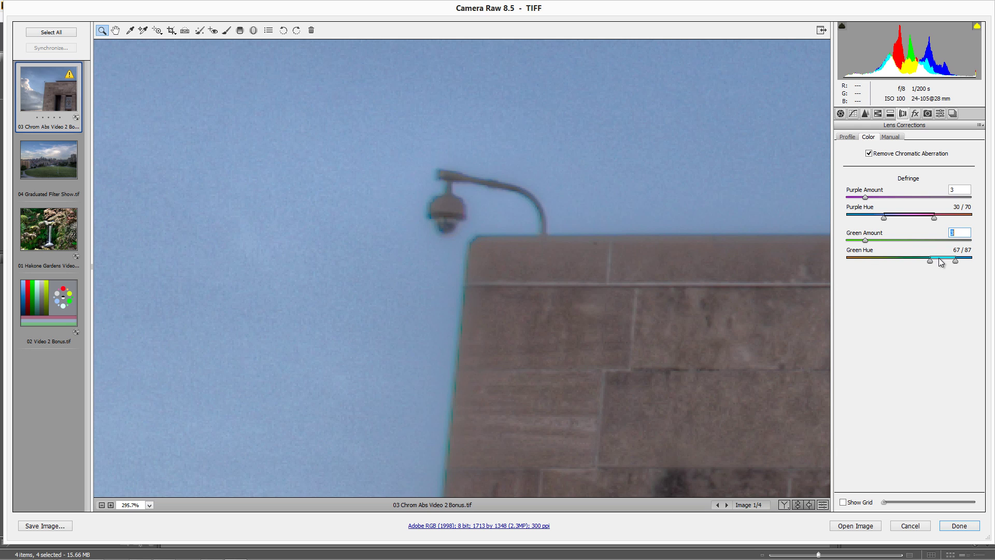
# - Narrow the Purple Hue defringe range to 39 / 64 and compare the lamp and building edges with the default lens correction settings
pyautogui.moveTo(883, 220)
pyautogui.mouseDown()
pyautogui.moveTo(901, 222)
pyautogui.moveTo(866, 224)
pyautogui.mouseUp()
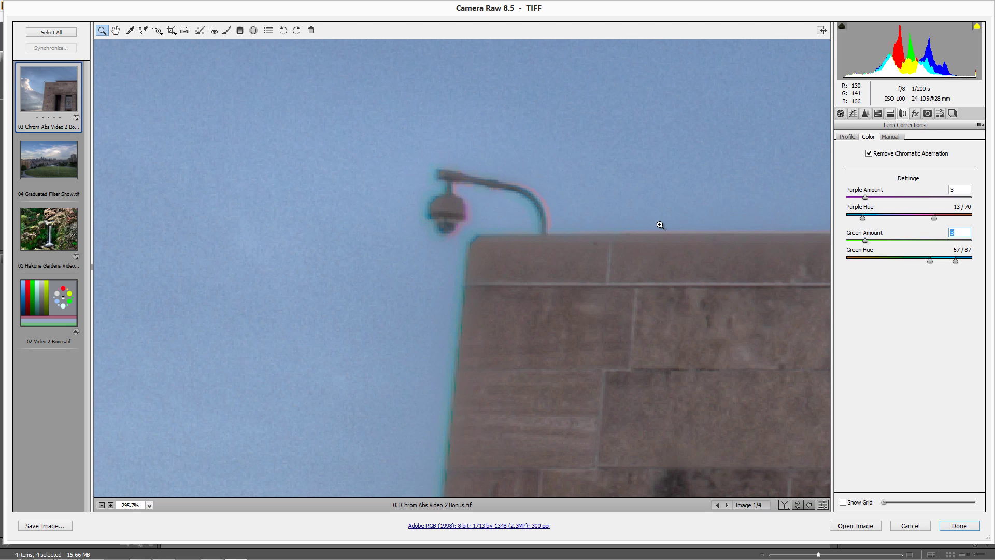
pyautogui.moveTo(863, 218); pyautogui.dragTo(911, 220)
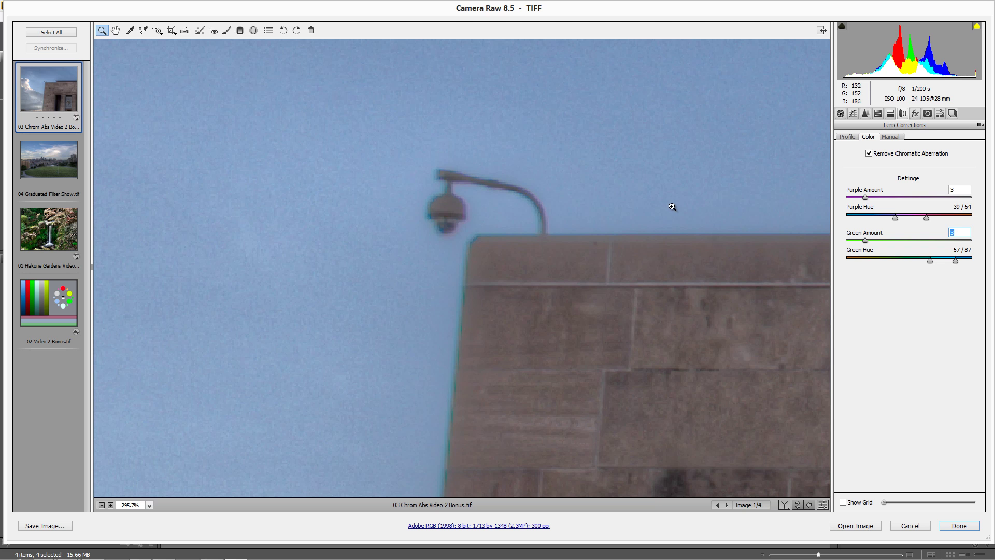
pyautogui.click(825, 506)
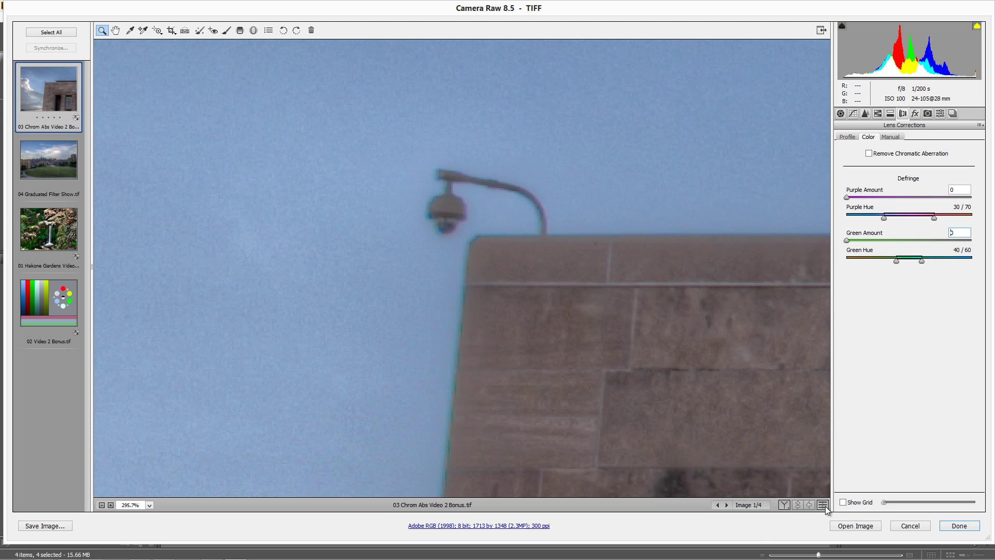
pyautogui.click(824, 505)
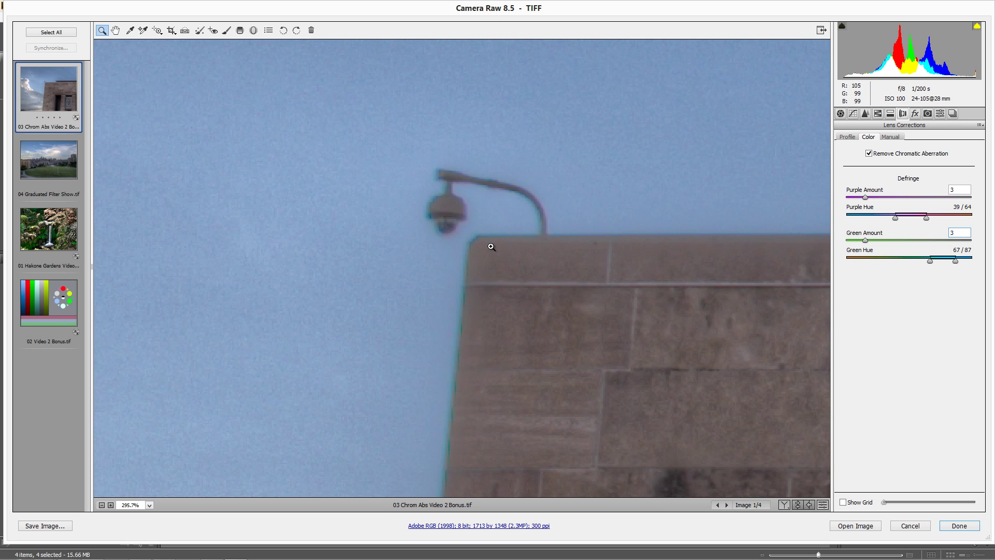
pyautogui.click(823, 508)
pyautogui.click(823, 508)
# - Reset the saturation and hue adjustments of the 02 Video 2 Bonus colour chart to their HSL defaults
pyautogui.click(52, 172)
pyautogui.click(890, 116)
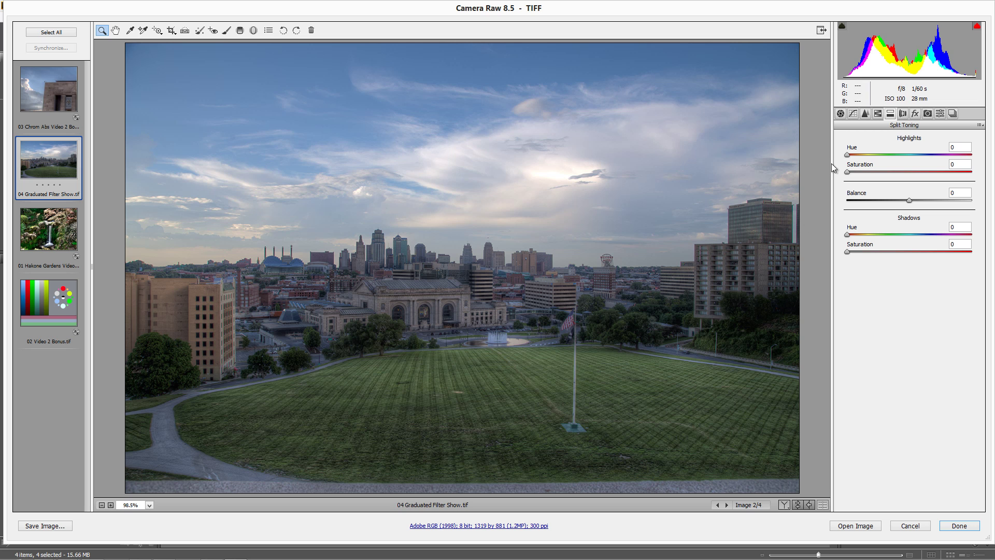
pyautogui.click(66, 303)
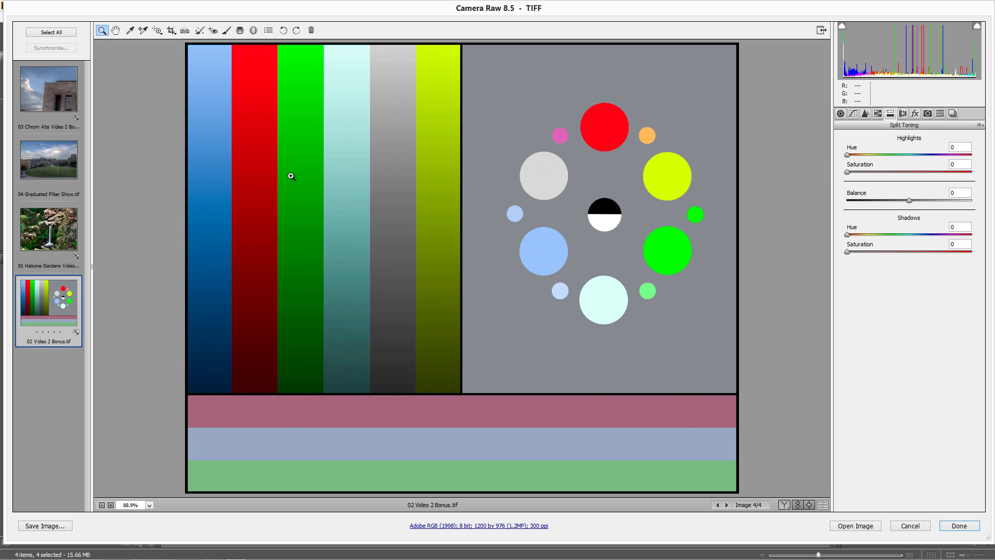
pyautogui.click(880, 114)
pyautogui.click(869, 154)
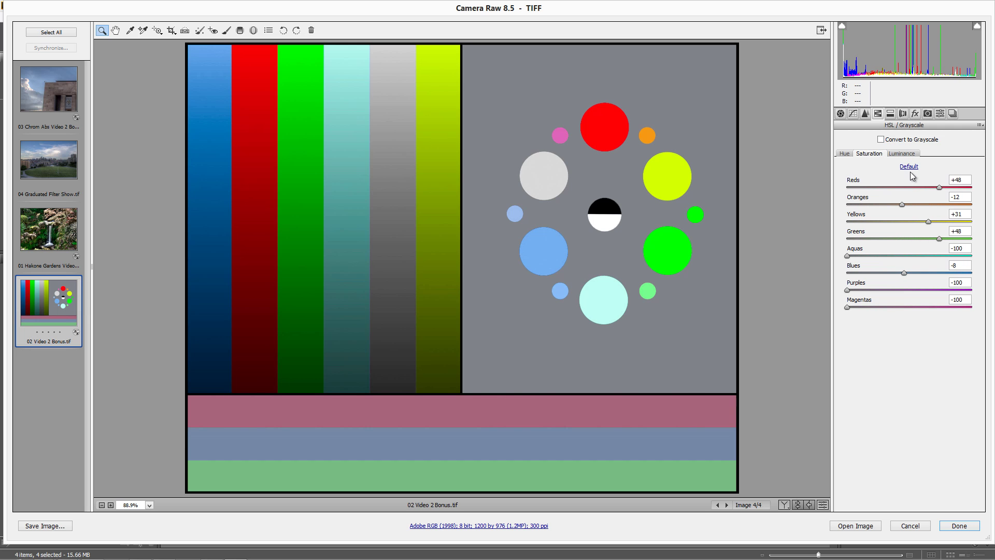
pyautogui.click(909, 166)
pyautogui.click(845, 154)
pyautogui.click(912, 168)
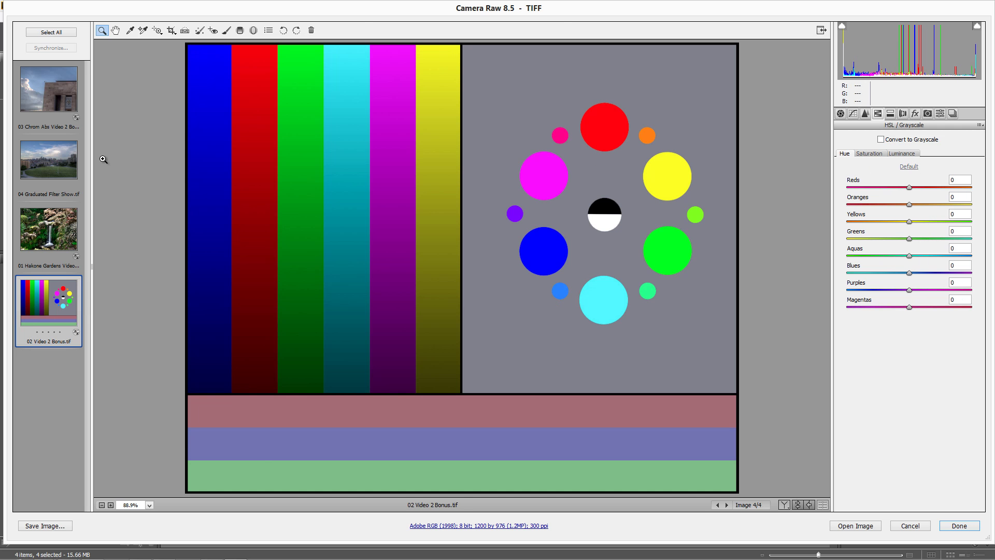
# - Apply split toning to the 04 Graduated Filter Show image with Highlights Hue 0, Highlights Saturation 51 and Shadows Saturation 53
pyautogui.click(47, 167)
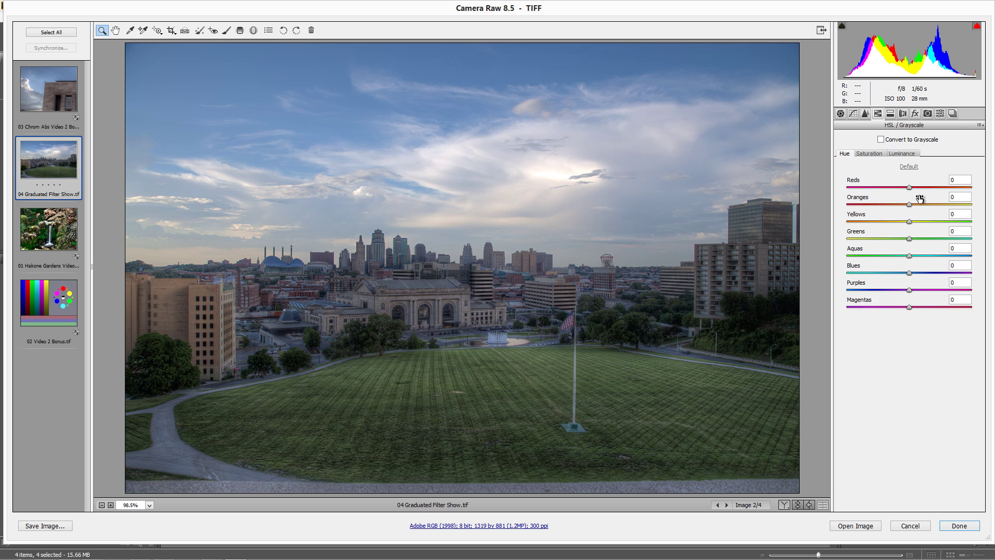
pyautogui.click(888, 115)
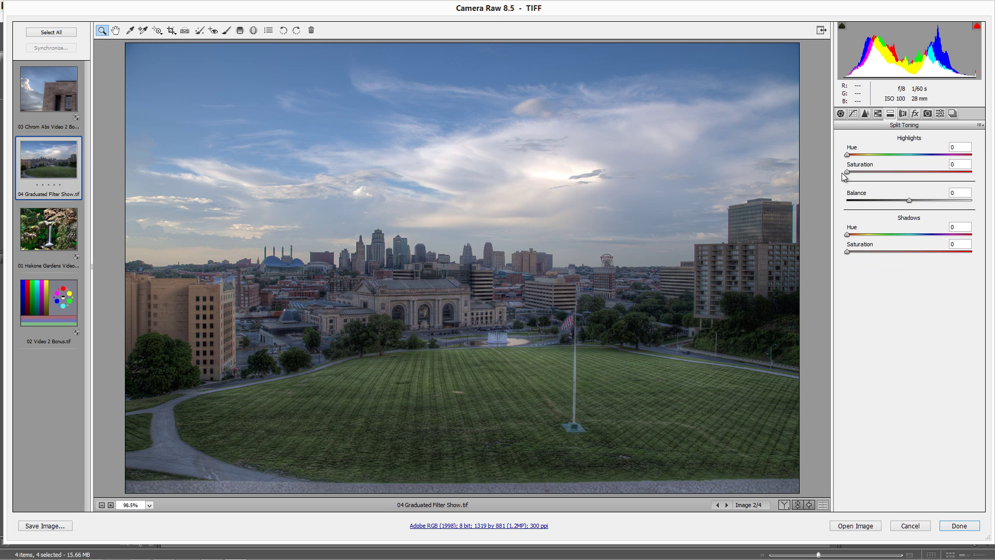
pyautogui.moveTo(847, 155); pyautogui.dragTo(962, 154)
pyautogui.write('0')
pyautogui.press('Return')
pyautogui.moveTo(861, 155); pyautogui.dragTo(911, 172)
pyautogui.moveTo(847, 252); pyautogui.dragTo(913, 253)
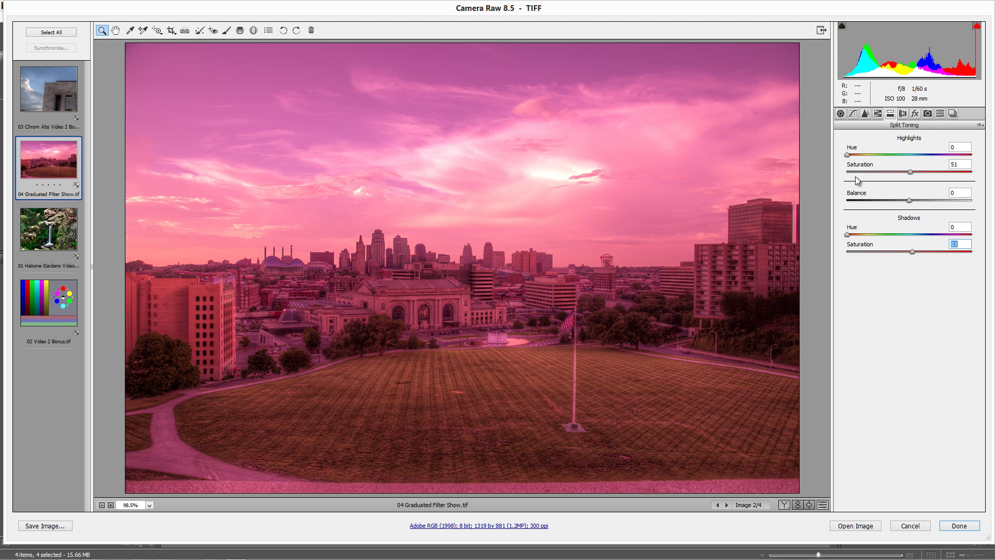
# - Tint the city image's highlights yellow with Hue 59 and its shadows blue with Hue 242 and Saturation 36
pyautogui.moveTo(848, 155); pyautogui.dragTo(869, 154)
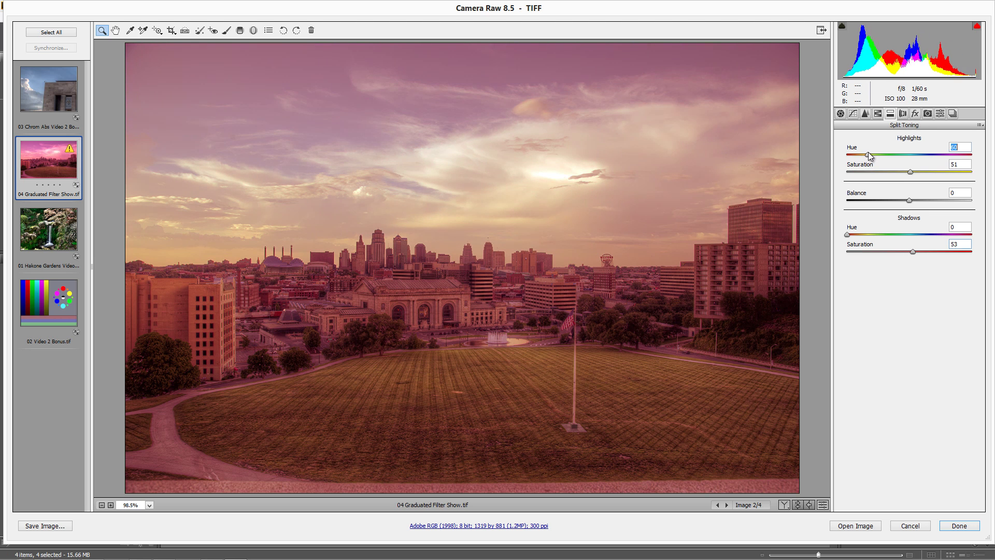
pyautogui.moveTo(847, 234); pyautogui.dragTo(933, 237)
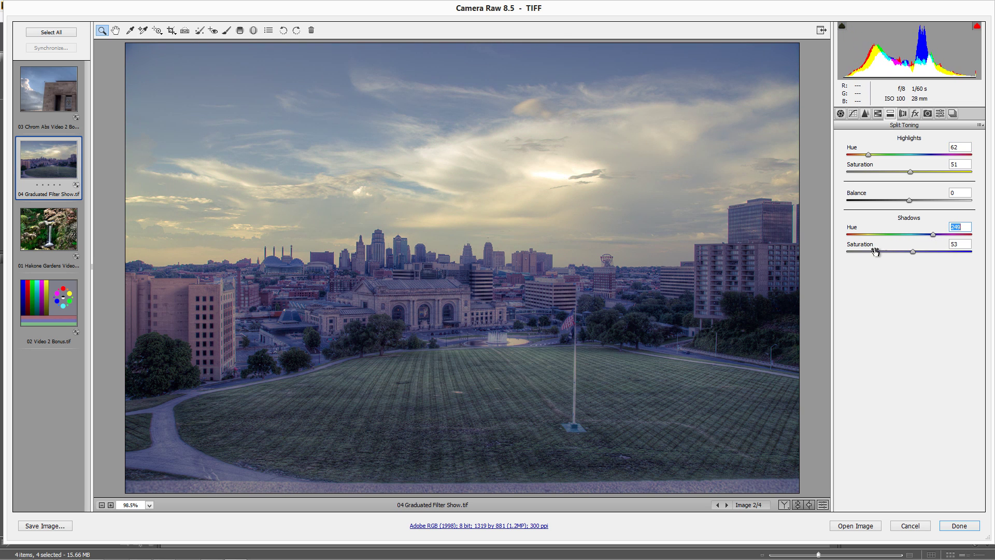
pyautogui.moveTo(913, 254); pyautogui.dragTo(893, 242)
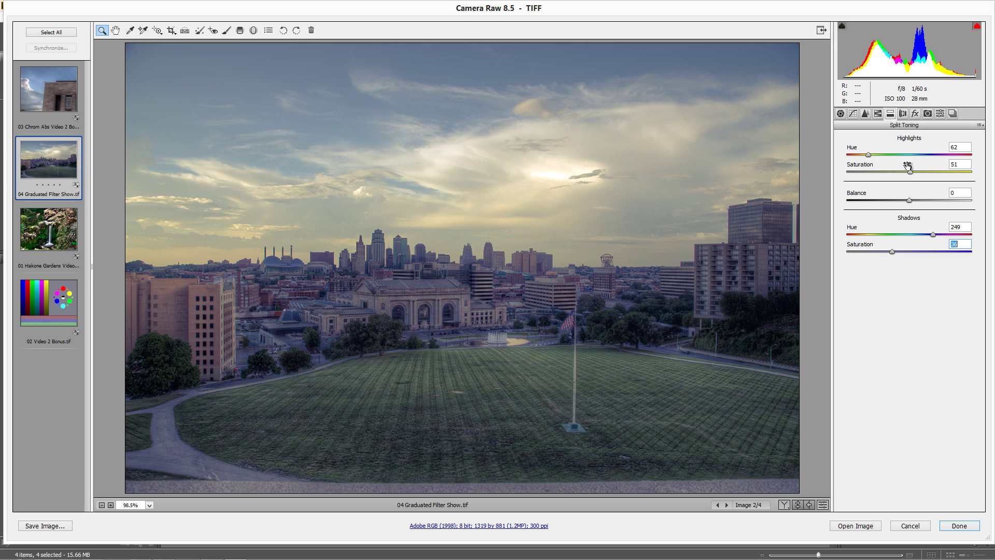
pyautogui.moveTo(868, 154); pyautogui.dragTo(932, 155)
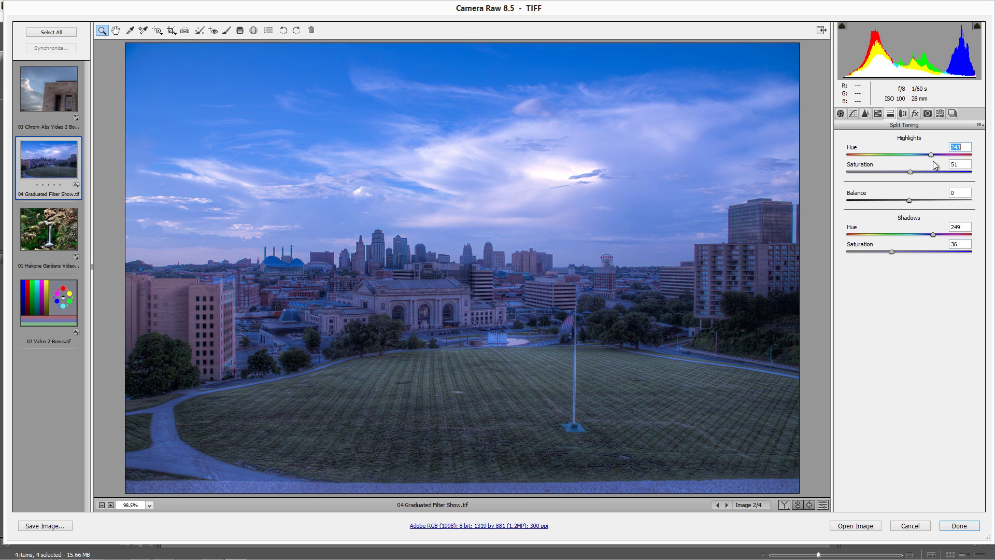
pyautogui.moveTo(933, 235)
pyautogui.mouseDown()
pyautogui.moveTo(866, 240)
pyautogui.moveTo(931, 236)
pyautogui.mouseUp()
pyautogui.moveTo(931, 155); pyautogui.dragTo(867, 154)
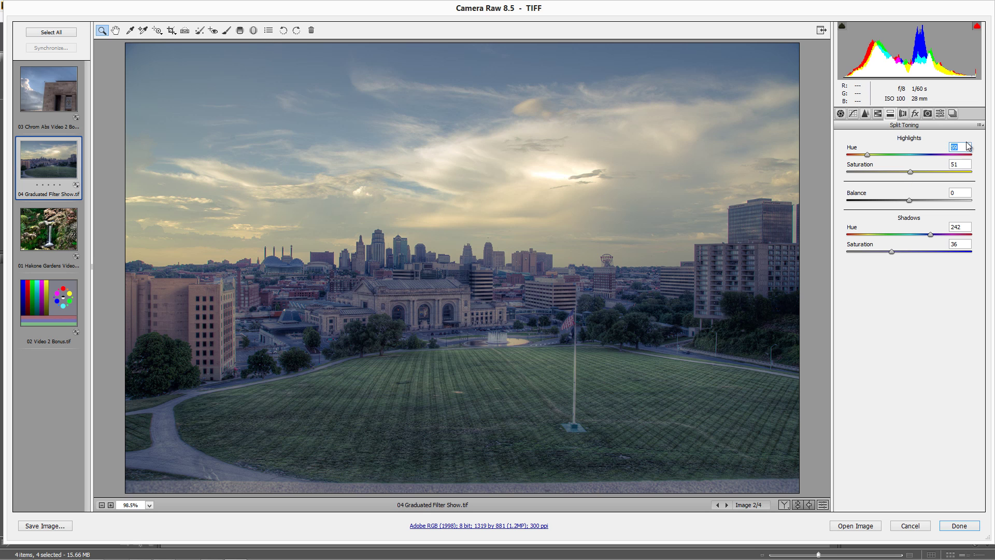
# - Synchronize the city image's settings to the 02 Video 2 Bonus colour chart and display the chart
pyautogui.click(980, 126)
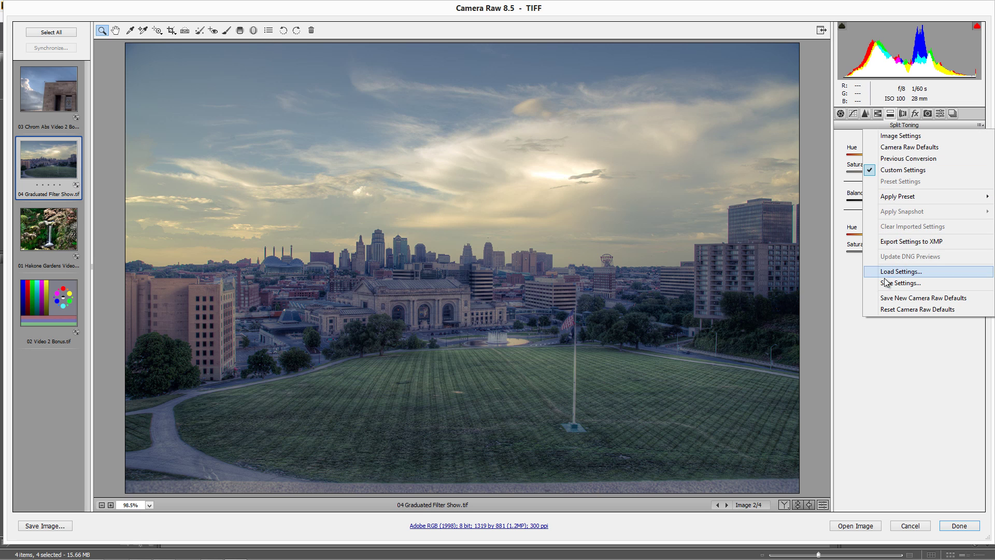
pyautogui.click(850, 284)
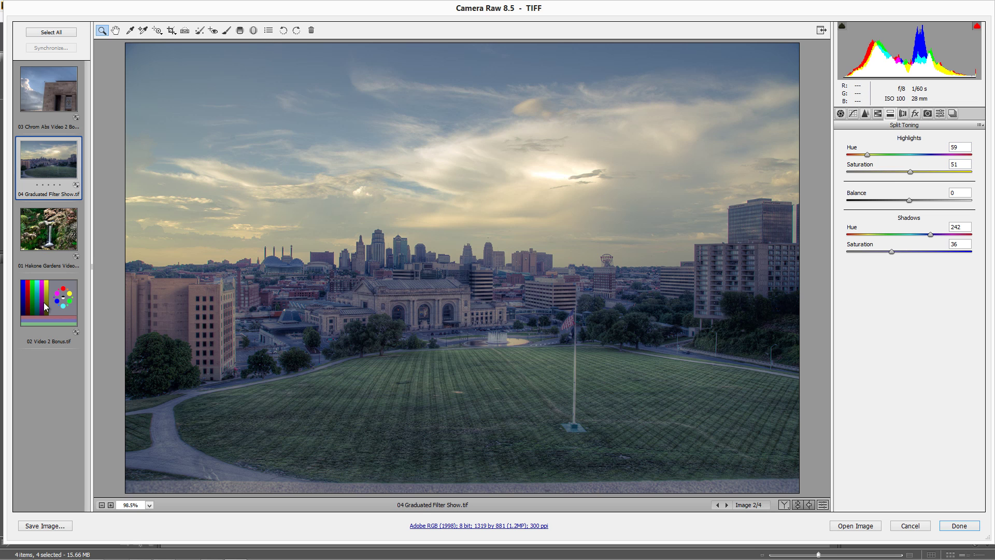
pyautogui.keyDown('ctrl'); pyautogui.click(49, 316); pyautogui.keyUp('ctrl')
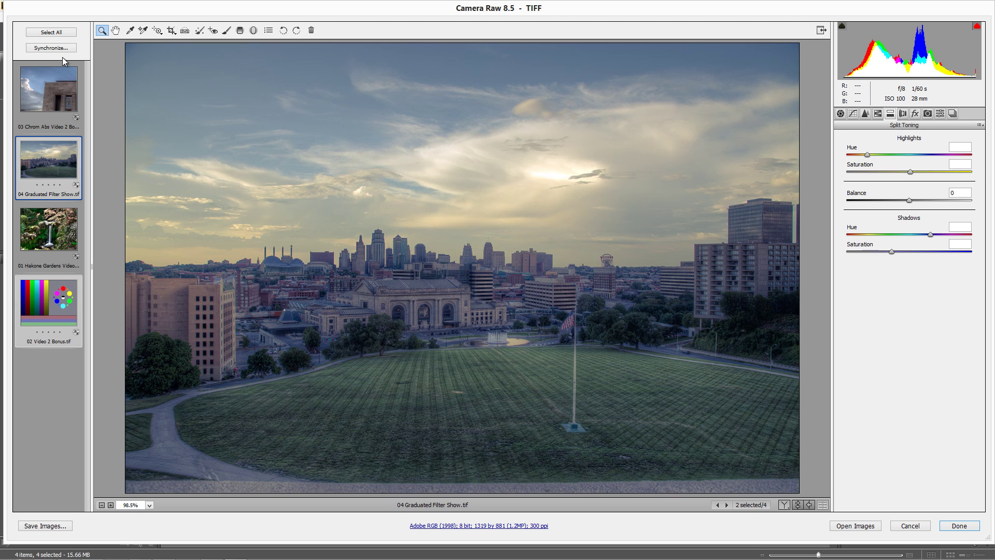
pyautogui.click(61, 49)
pyautogui.click(570, 106)
pyautogui.click(75, 310)
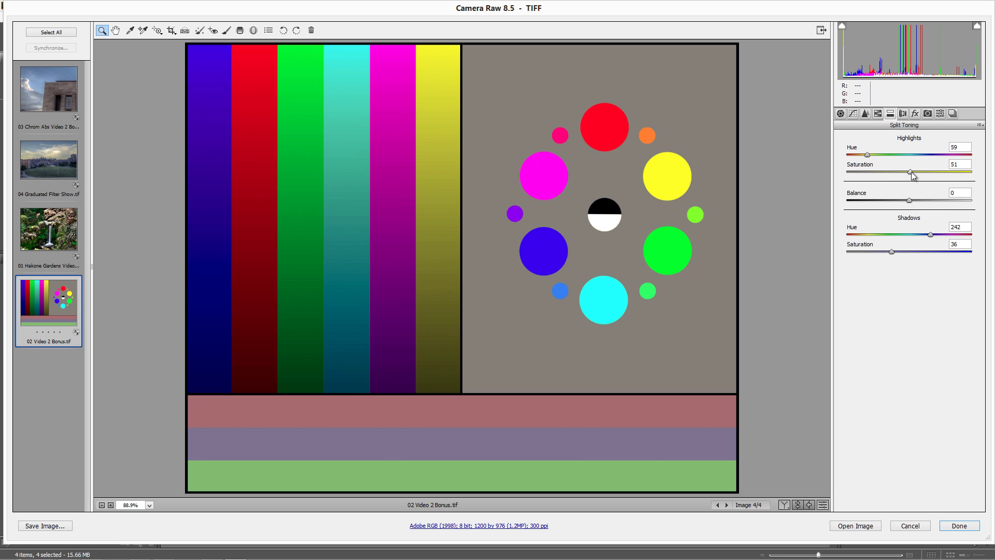
# - Reset both split toning saturations on the colour chart for comparison, and set Highlights and Shadows Saturation to 50 each
pyautogui.doubleClick(910, 172)
pyautogui.doubleClick(892, 251)
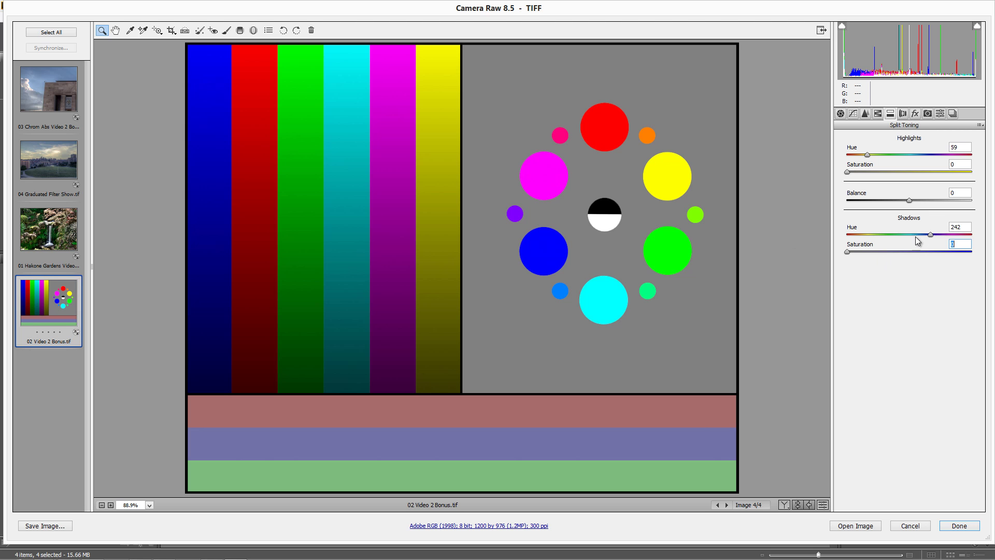
pyautogui.click(910, 252)
pyautogui.click(910, 171)
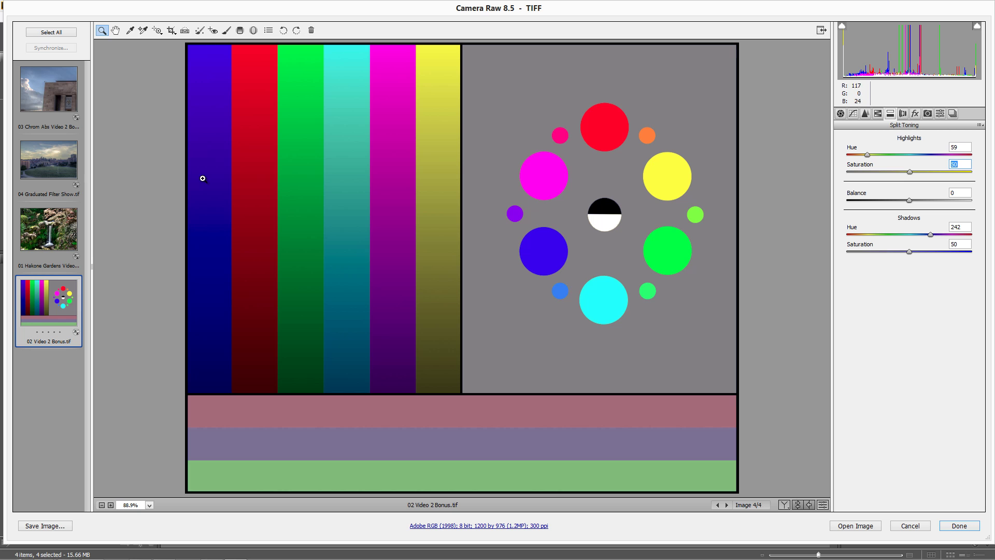
# - Reset the city image's split toning Highlights Saturation, try a lower Balance, and reset the Balance and Shadows Saturation
pyautogui.click(54, 176)
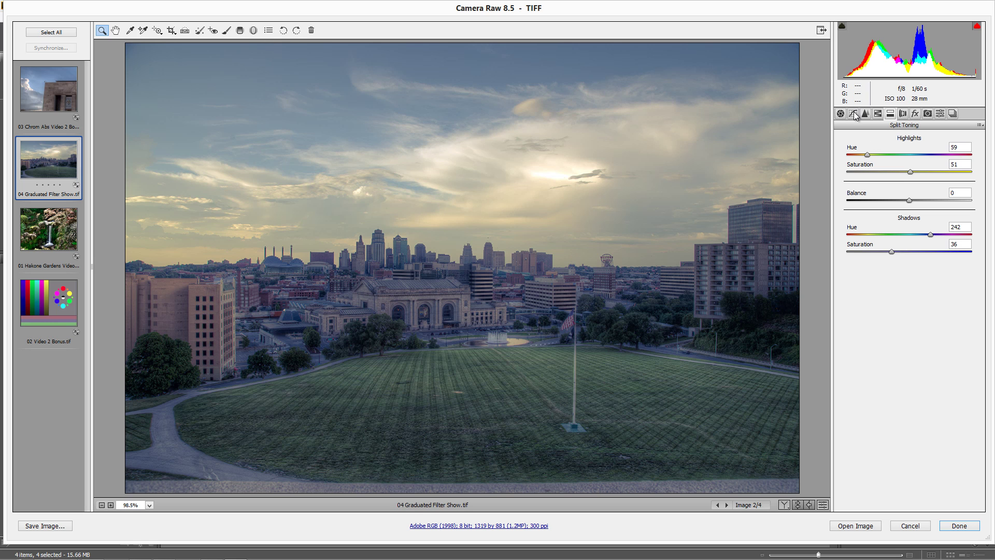
pyautogui.doubleClick(911, 172)
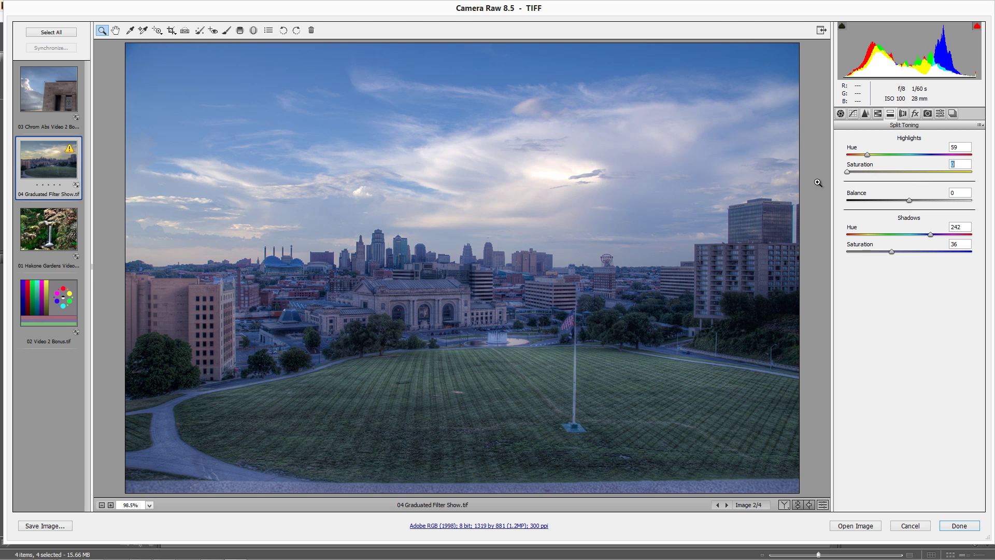
pyautogui.moveTo(909, 200); pyautogui.dragTo(894, 202)
pyautogui.doubleClick(891, 201)
pyautogui.doubleClick(870, 252)
# - Shape the city image's Red point curve with a highlight point at input 190, output 208 and a midtone point at 131, 139
pyautogui.click(865, 114)
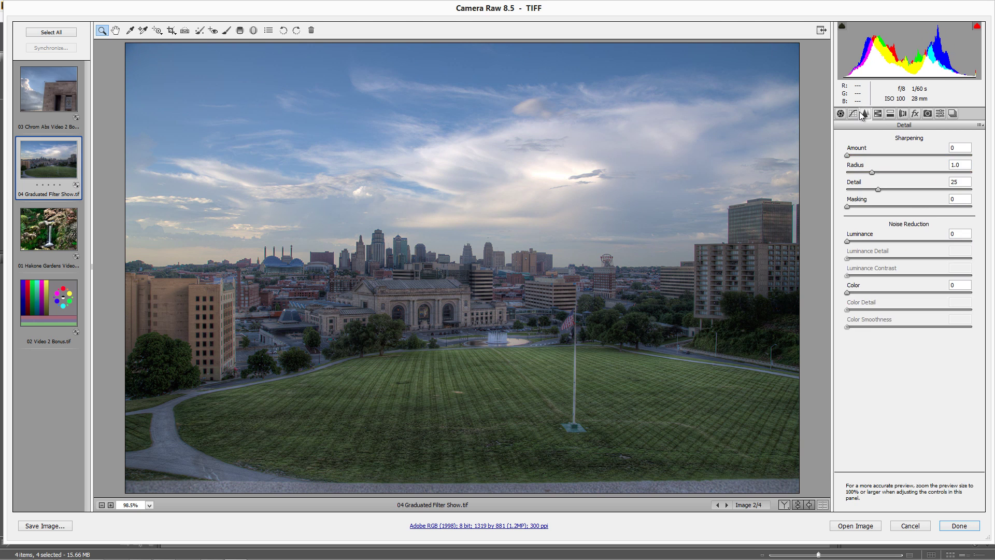
pyautogui.click(854, 113)
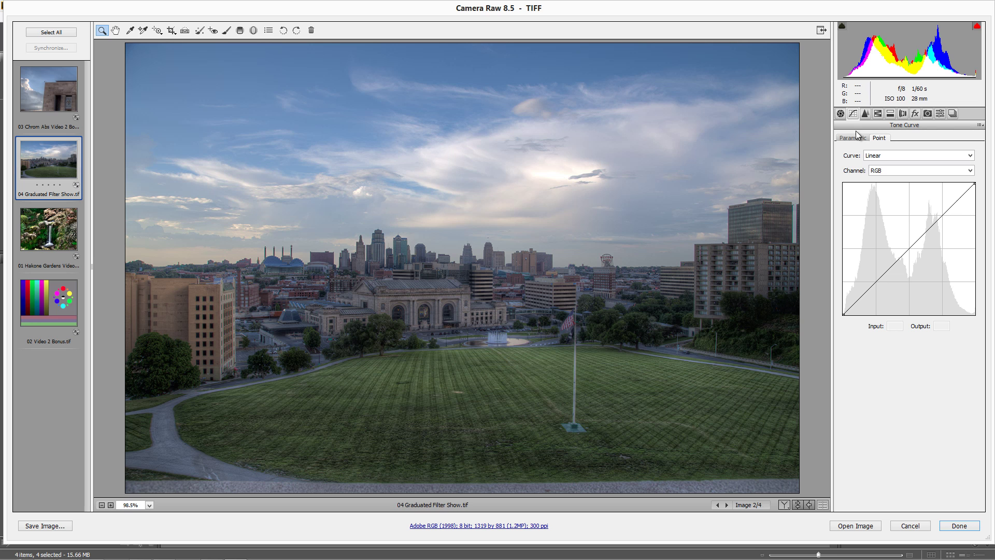
pyautogui.click(893, 155)
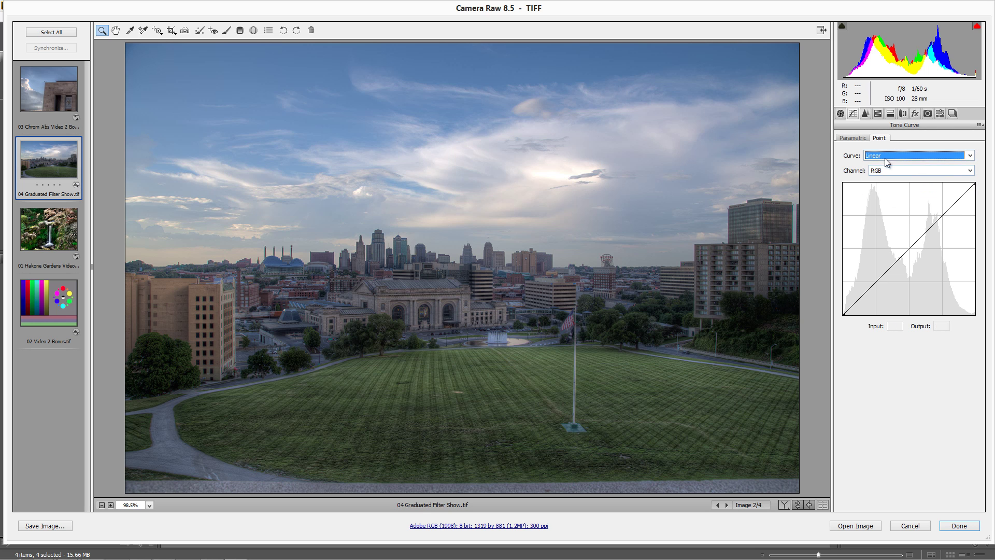
pyautogui.click(886, 157)
pyautogui.click(848, 138)
pyautogui.click(878, 139)
pyautogui.click(896, 170)
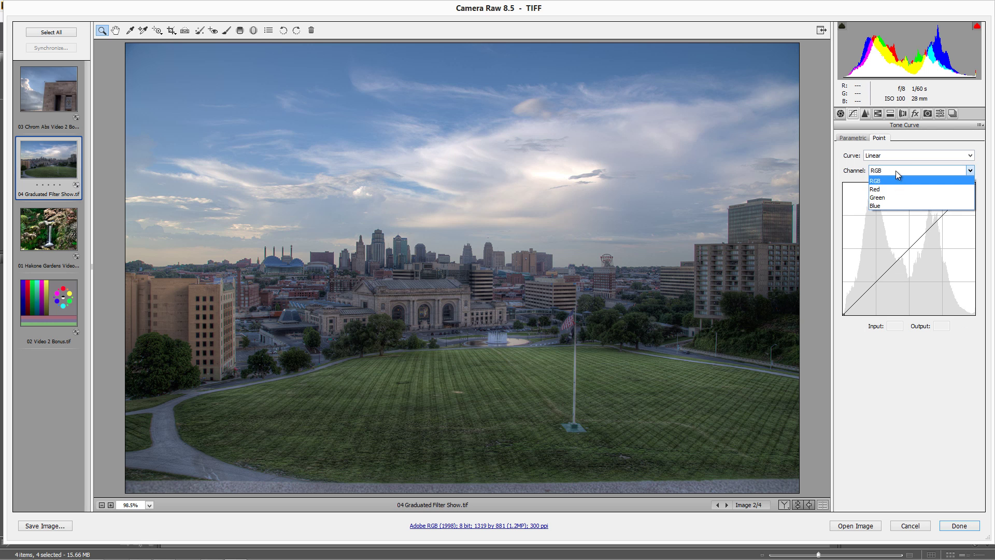
pyautogui.click(877, 189)
pyautogui.click(907, 252)
pyautogui.moveTo(906, 252); pyautogui.dragTo(940, 208)
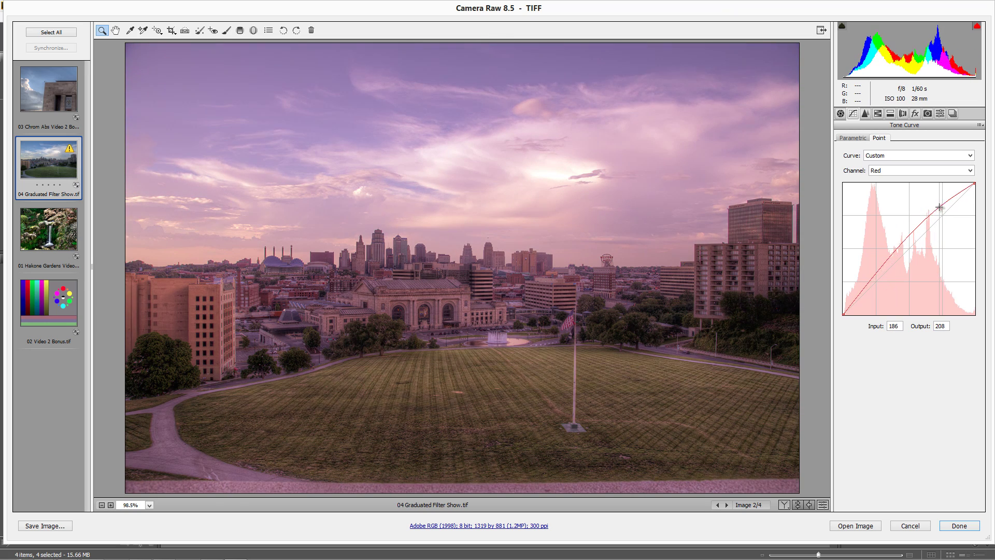
pyautogui.moveTo(904, 244); pyautogui.dragTo(911, 243)
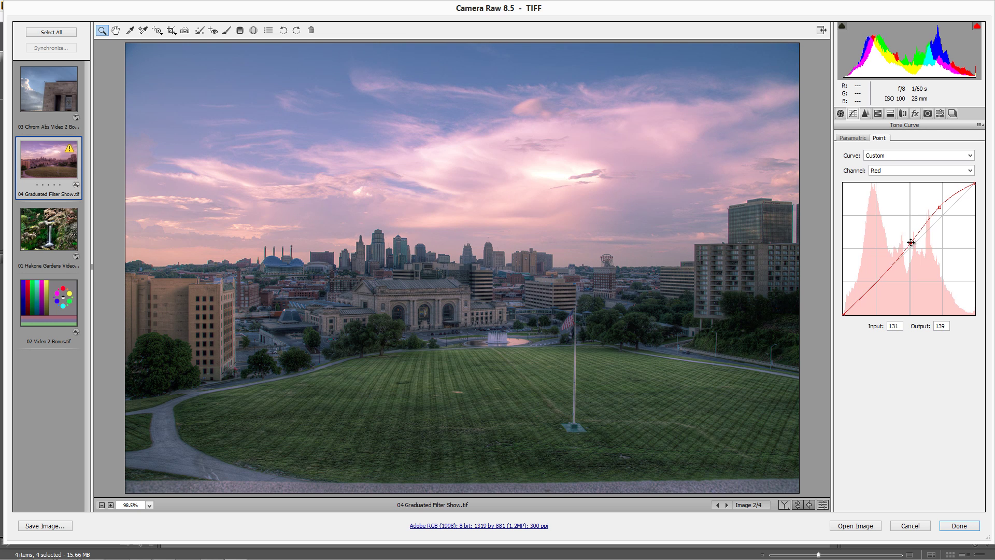
pyautogui.moveTo(940, 207); pyautogui.dragTo(942, 208)
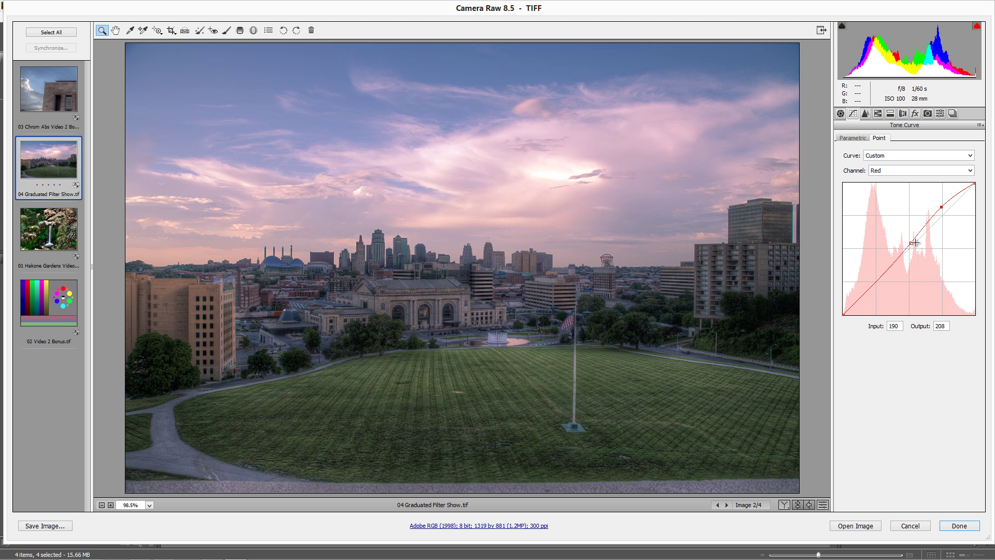
# - Delete both added points from the Red channel's tone curve
pyautogui.press('Delete')
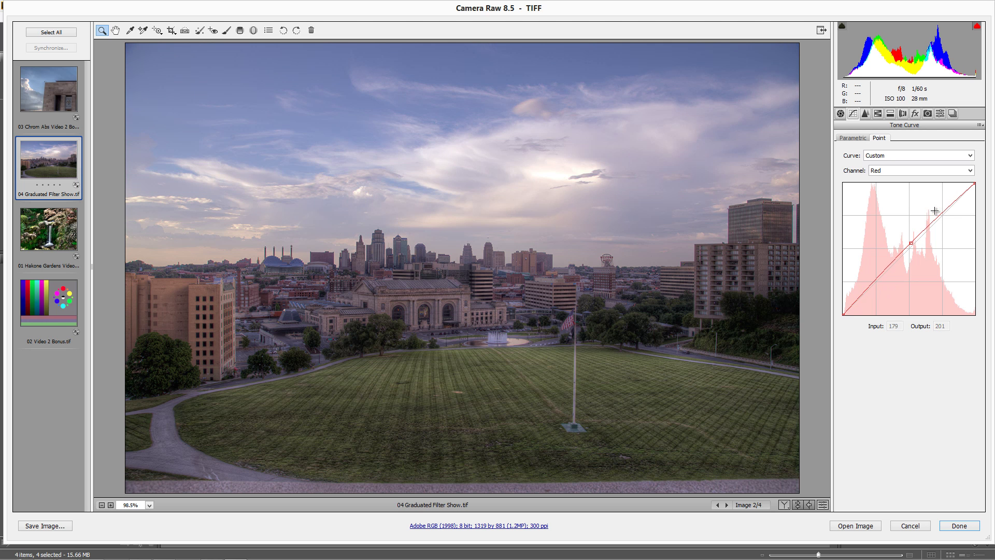
pyautogui.click(911, 242)
pyautogui.press('Delete')
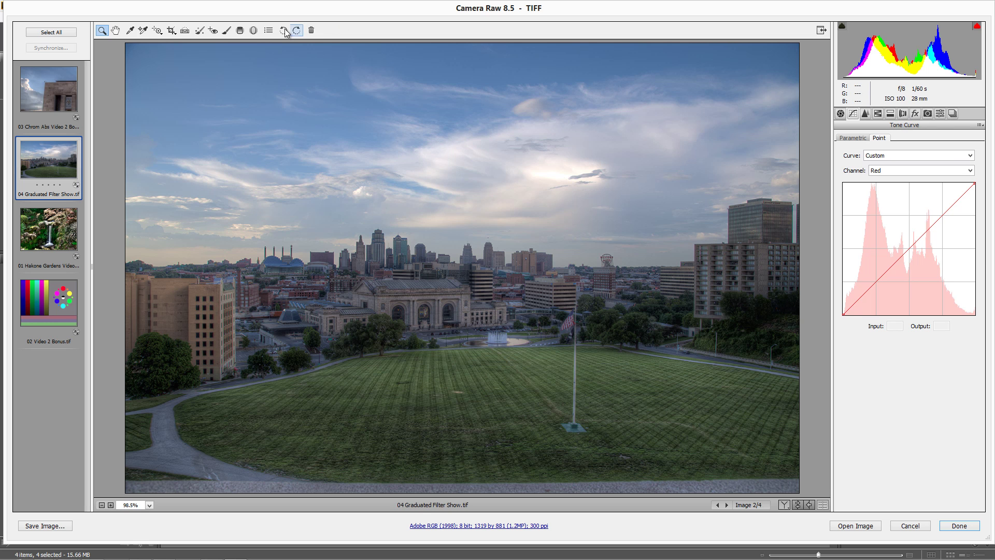
# - Add a graduated filter from the photo's upper edge down to the skyline with Temperature -37, Tint +33 and Exposure -0.10
pyautogui.click(241, 30)
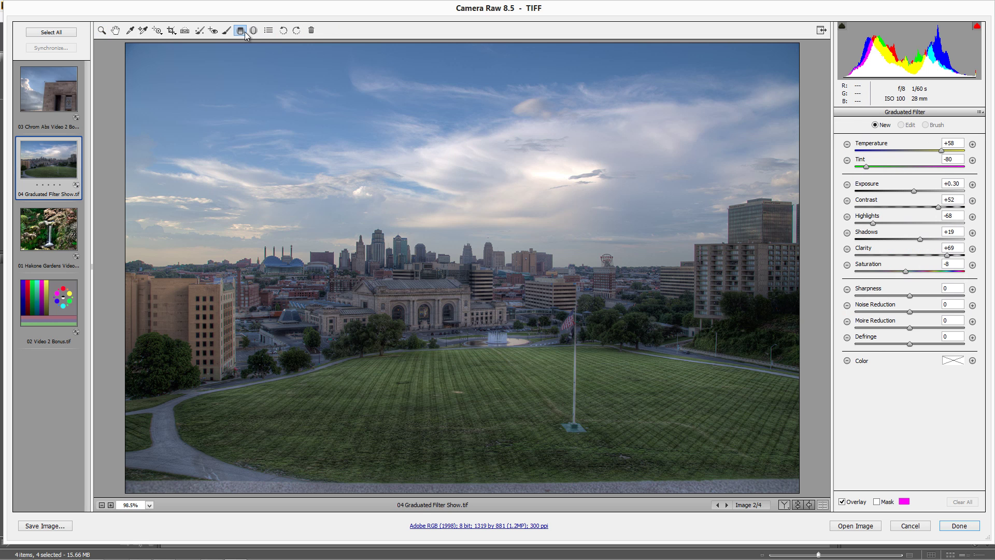
pyautogui.click(973, 145)
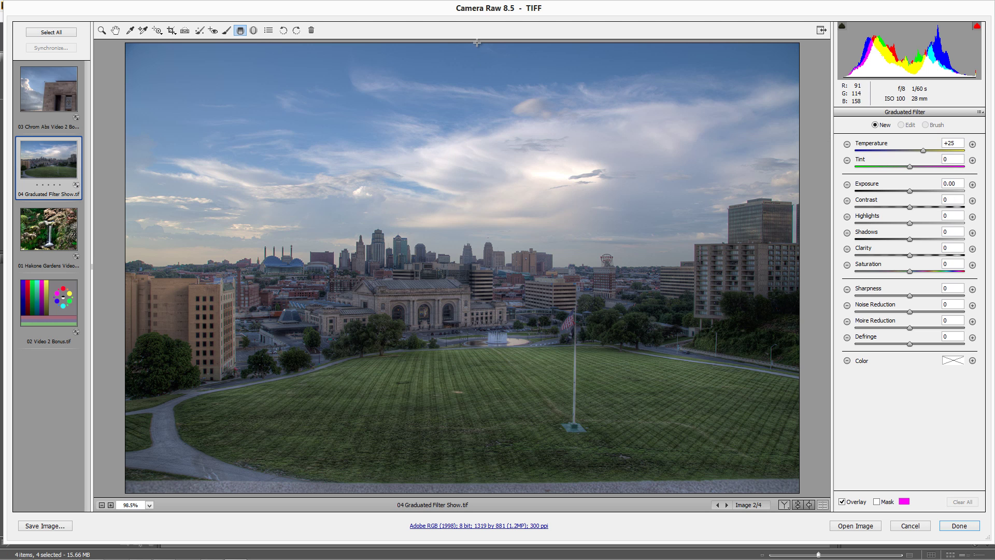
pyautogui.moveTo(477, 41); pyautogui.dragTo(477, 283)
pyautogui.moveTo(924, 151); pyautogui.dragTo(910, 190)
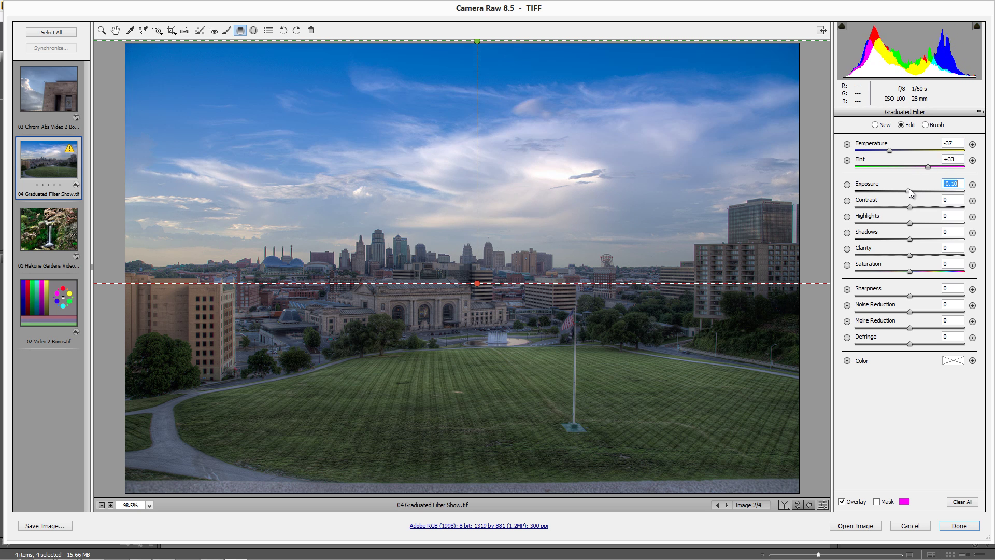
# - Set the sky filter's Highlights to +55 and Clarity to +69, and reset its Saturation after trying an increase
pyautogui.moveTo(910, 223); pyautogui.dragTo(916, 271)
pyautogui.click(912, 271)
pyautogui.doubleClick(916, 271)
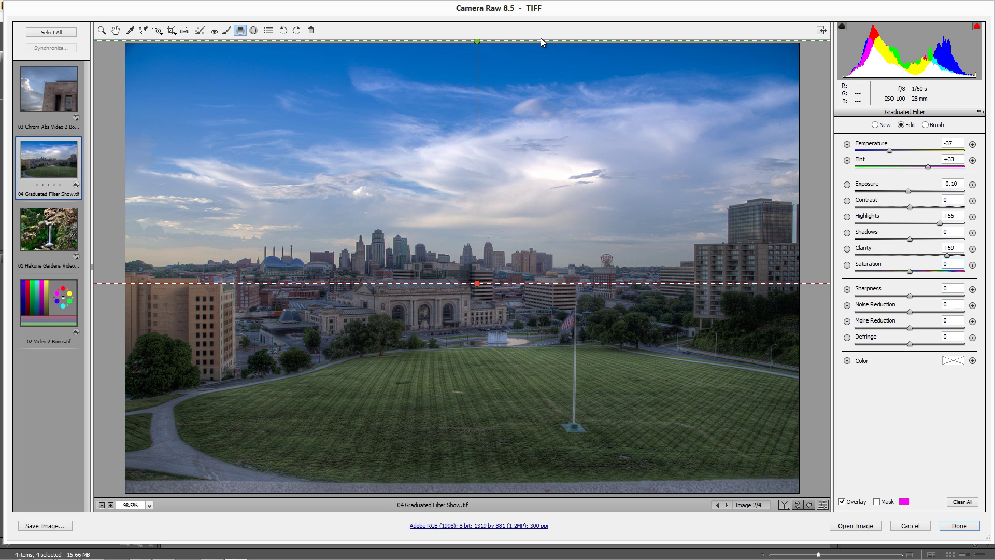
# - Add a second graduated filter from the photo's lower edge up into the sky with Temperature +37 and Tint -41
pyautogui.moveTo(516, 495); pyautogui.dragTo(512, 283)
pyautogui.moveTo(507, 249); pyautogui.dragTo(521, 176)
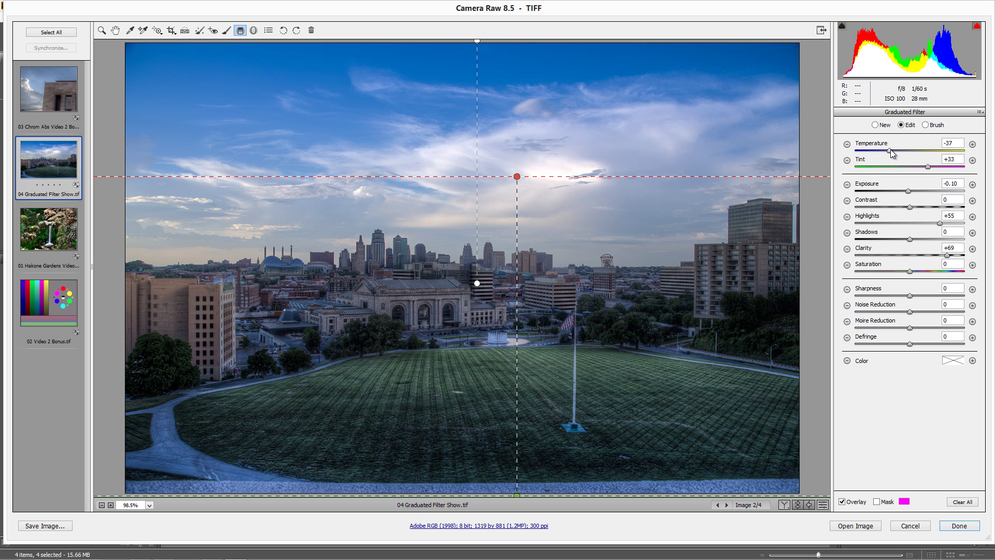
pyautogui.moveTo(890, 149); pyautogui.dragTo(890, 171)
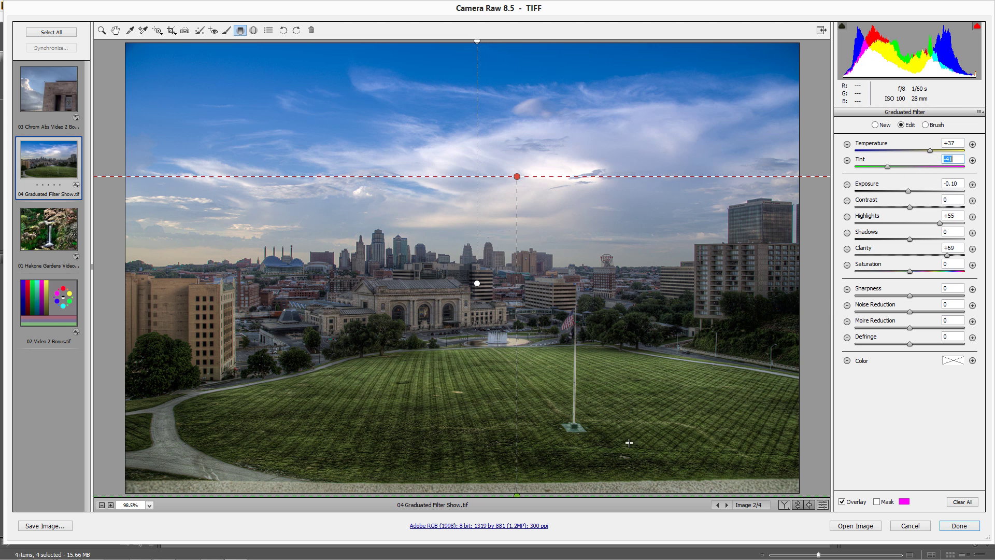